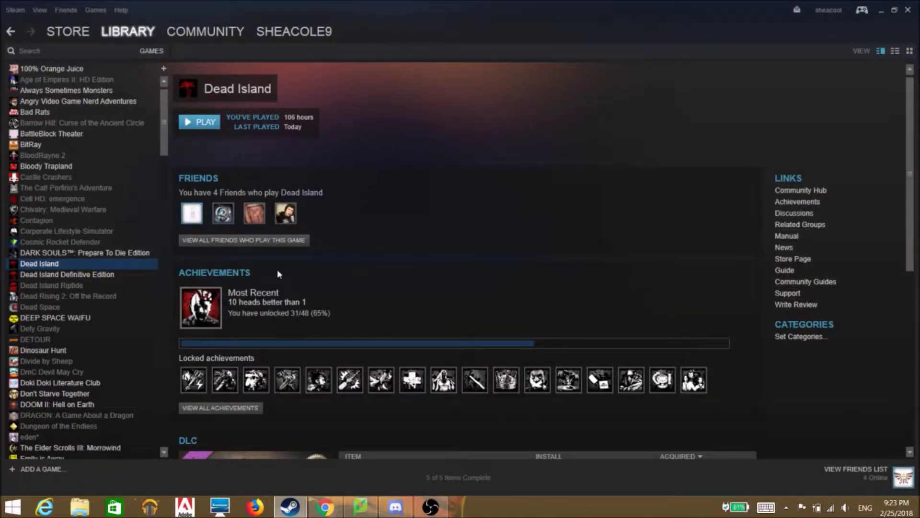
# Step: Open Dead Island's Properties in Steam and browse its local installation files
pyautogui.rightClick(46, 267)
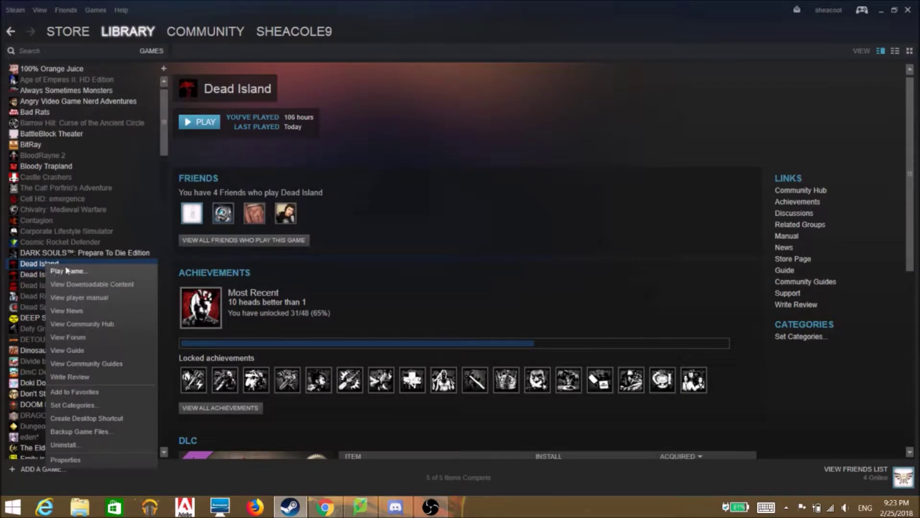
pyautogui.click(68, 459)
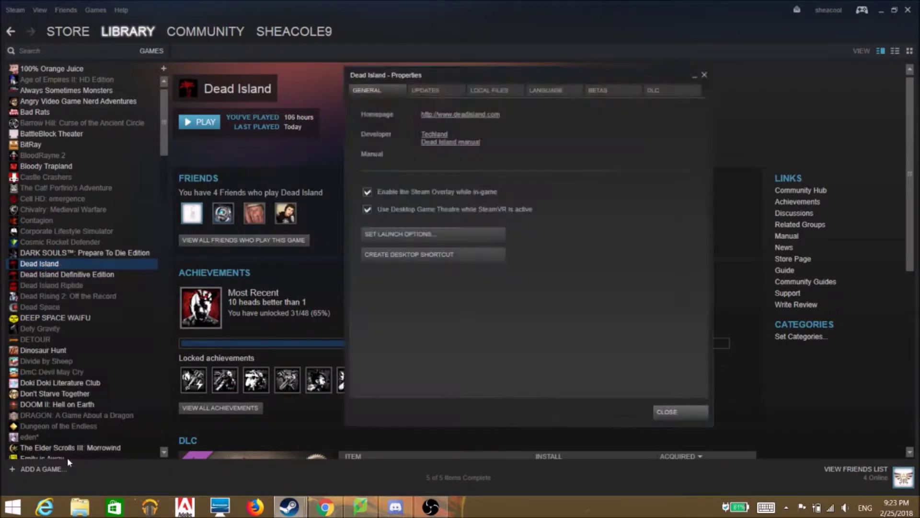
pyautogui.click(494, 91)
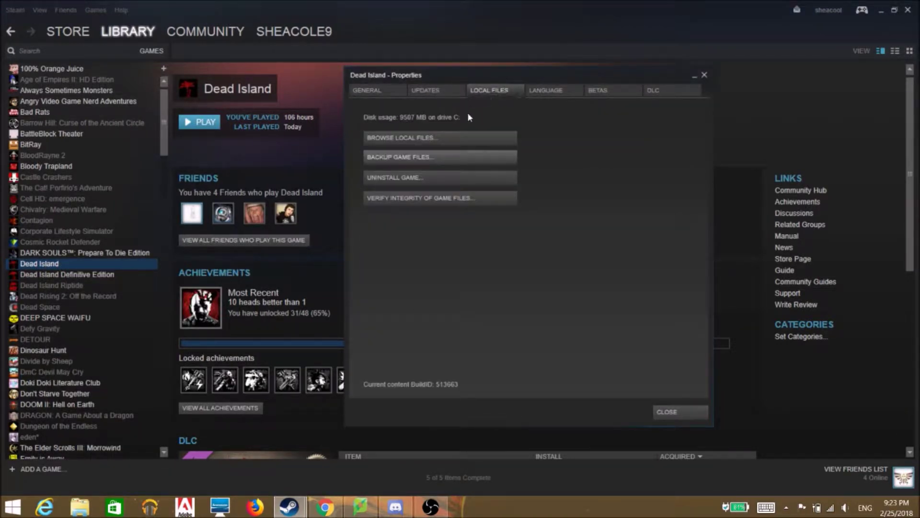
pyautogui.click(438, 137)
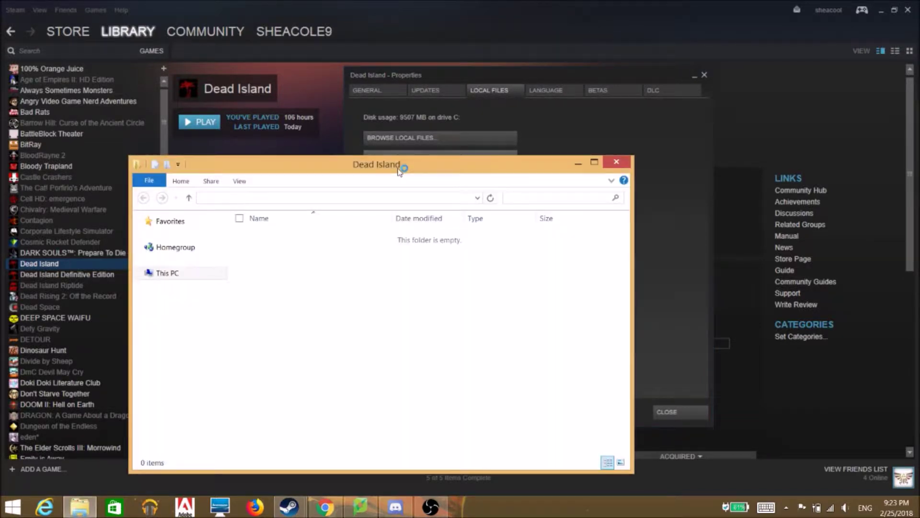
# Step: Open the DI folder and look over its Data, SpeechEn and .pak contents
pyautogui.doubleClick(315, 239)
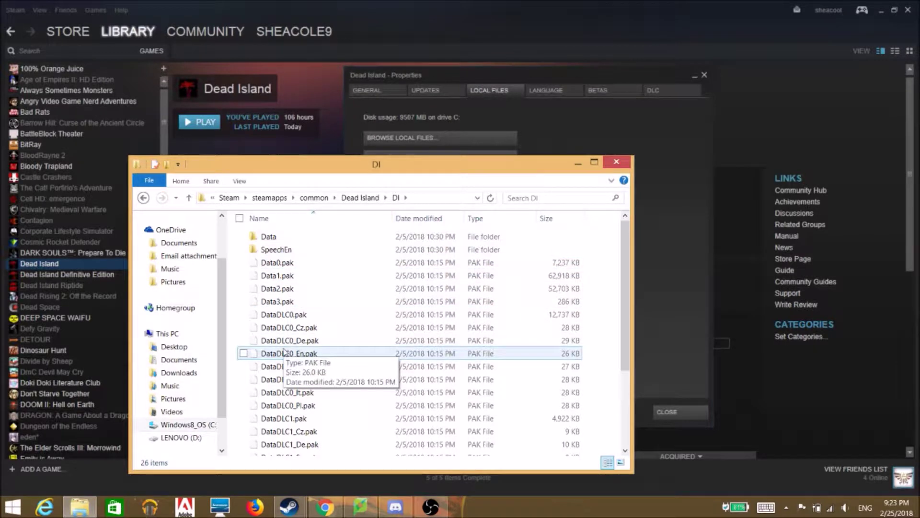
pyautogui.moveTo(377, 163); pyautogui.dragTo(412, 169)
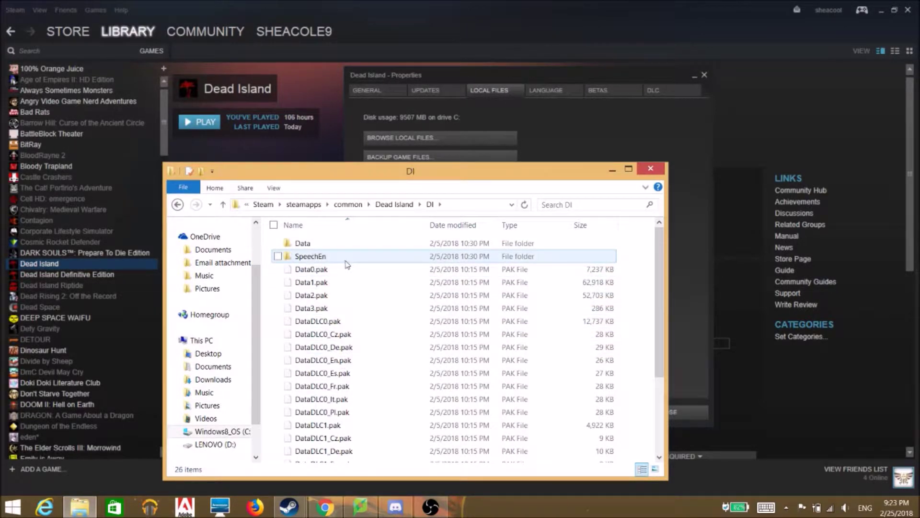
pyautogui.scroll(-3, 360, 283)
pyautogui.scroll(3, 376, 432)
# Step: Extract Data2.pak with 7-Zip into a Data2 folder inside DI
pyautogui.rightClick(325, 301)
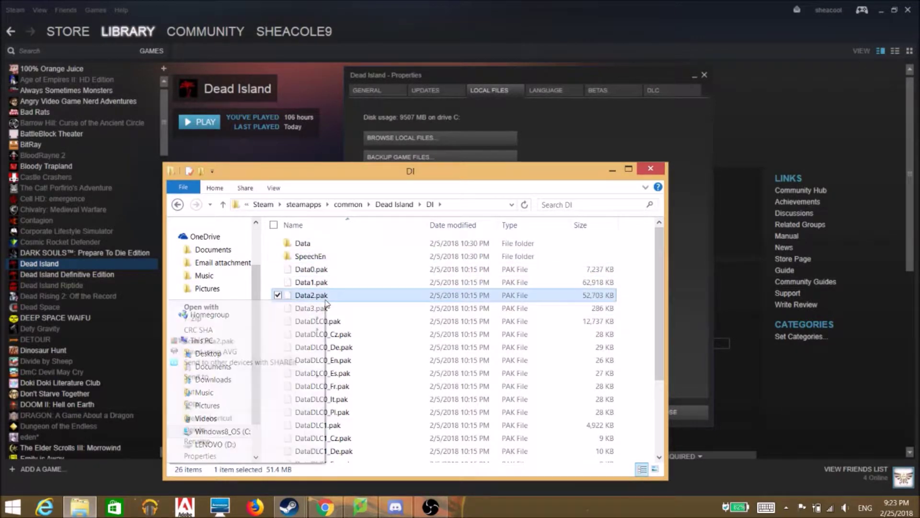
pyautogui.moveTo(267, 324)
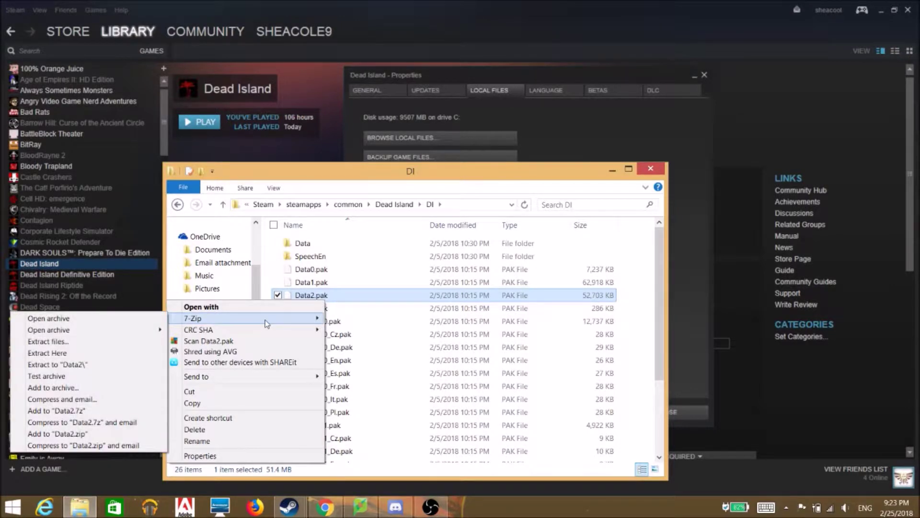
pyautogui.click(101, 342)
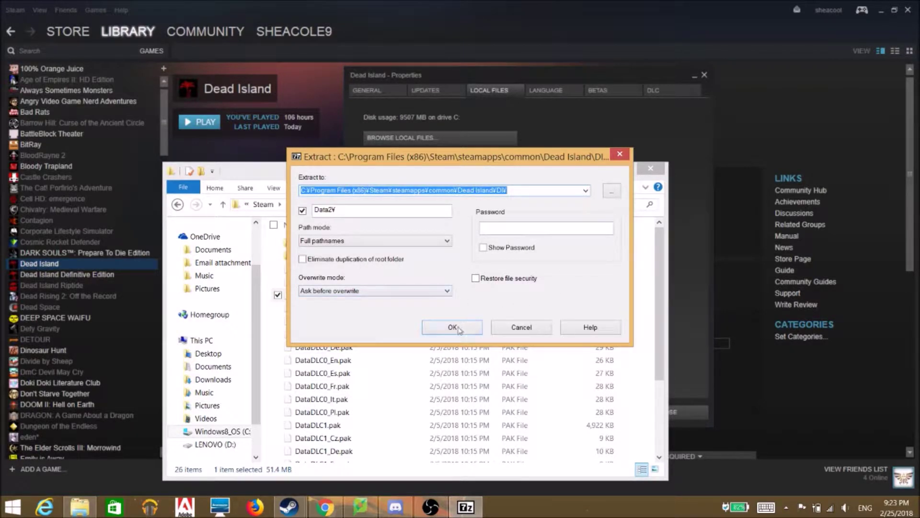
pyautogui.click(458, 329)
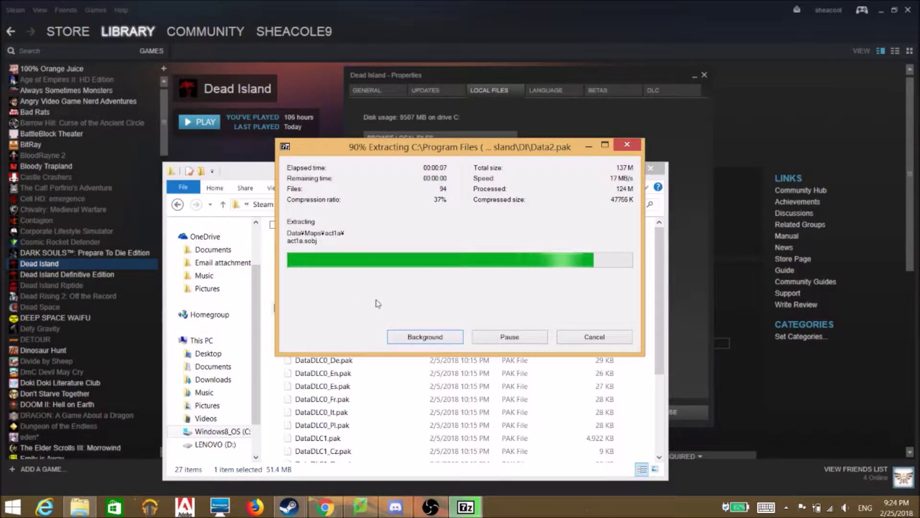
# Step: Go into the Data2\Data\Presets folder
pyautogui.doubleClick(369, 258)
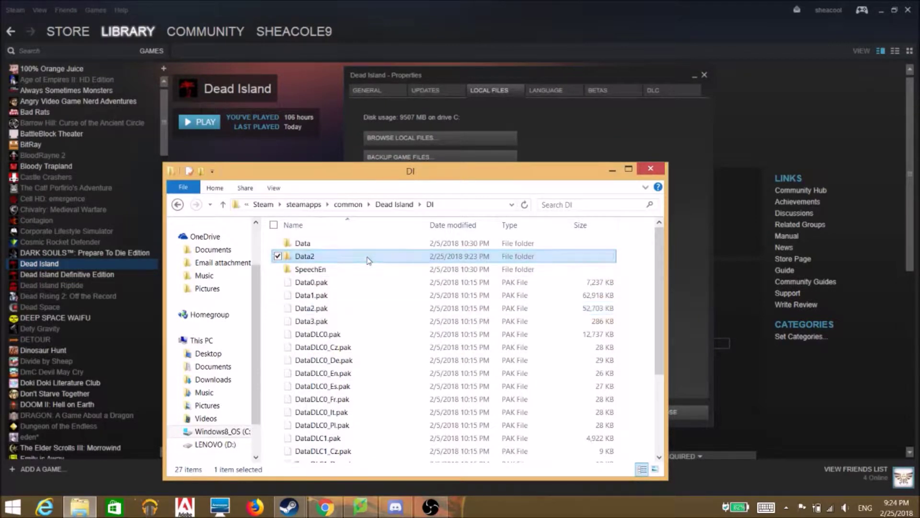
pyautogui.doubleClick(343, 248)
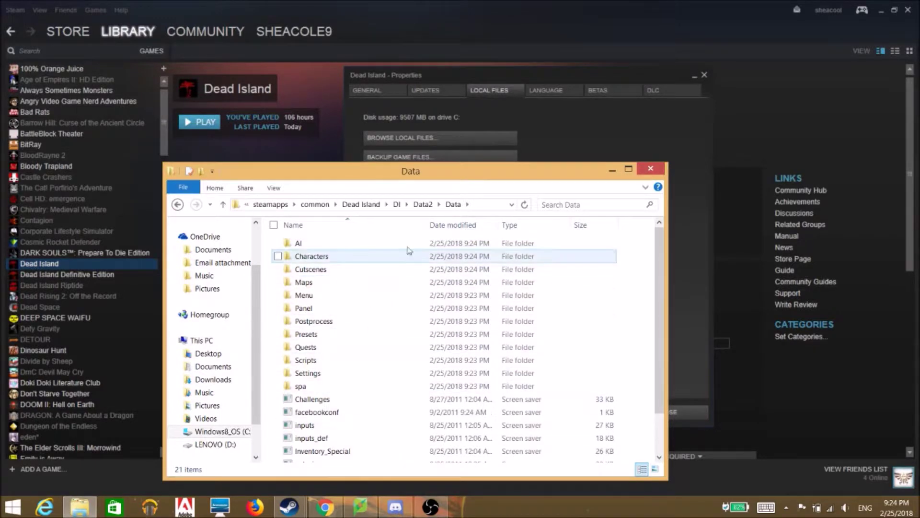
pyautogui.doubleClick(328, 340)
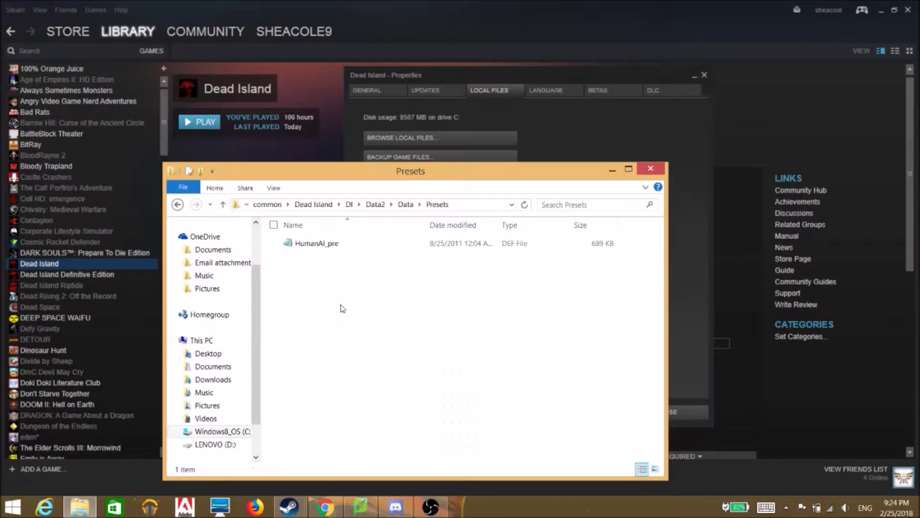
# Step: Open the HumanAI_pre file in Notepad
pyautogui.rightClick(341, 243)
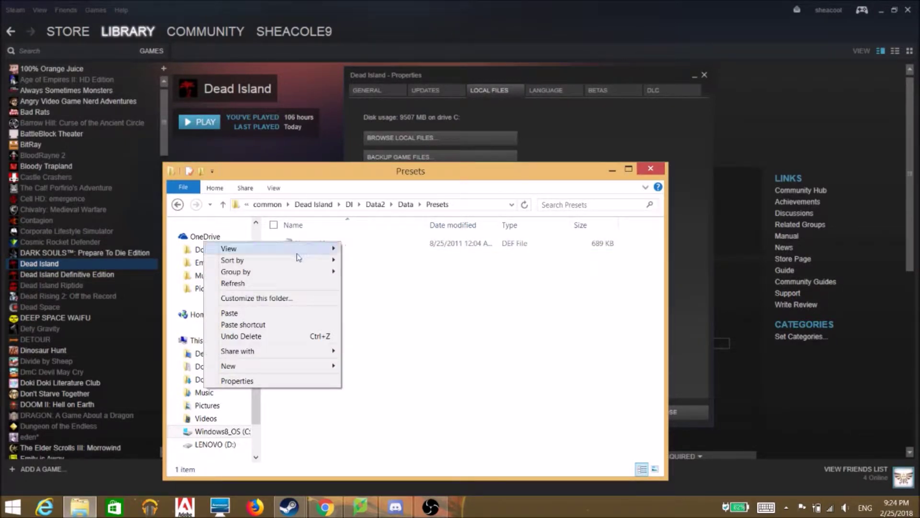
pyautogui.click(345, 248)
pyautogui.click(346, 244)
pyautogui.rightClick(344, 246)
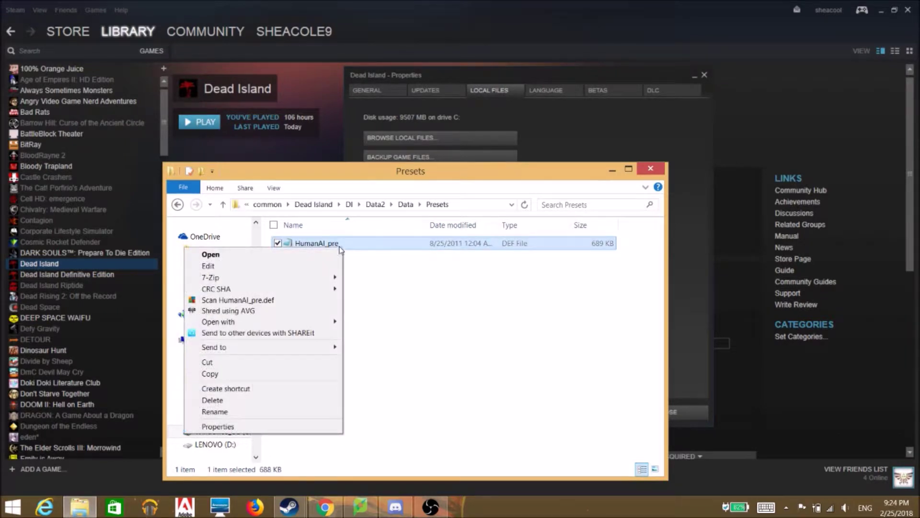
pyautogui.moveTo(254, 323)
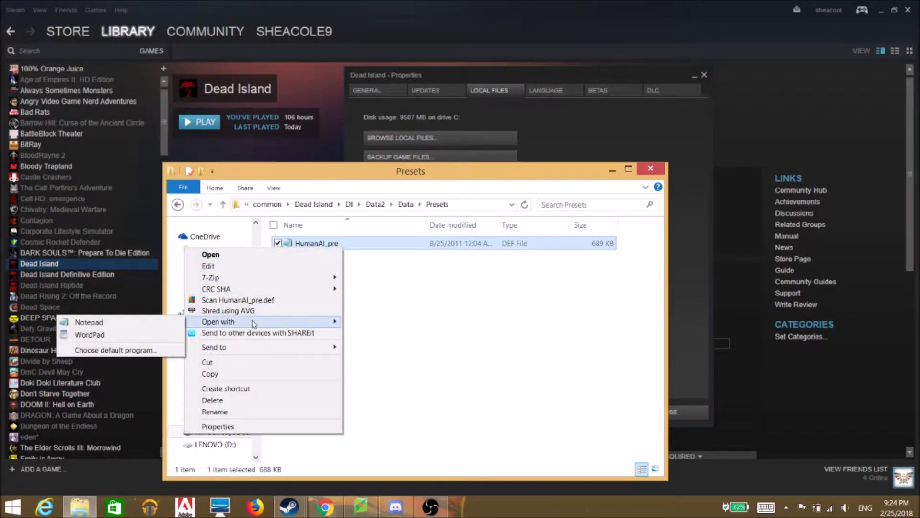
pyautogui.click(173, 324)
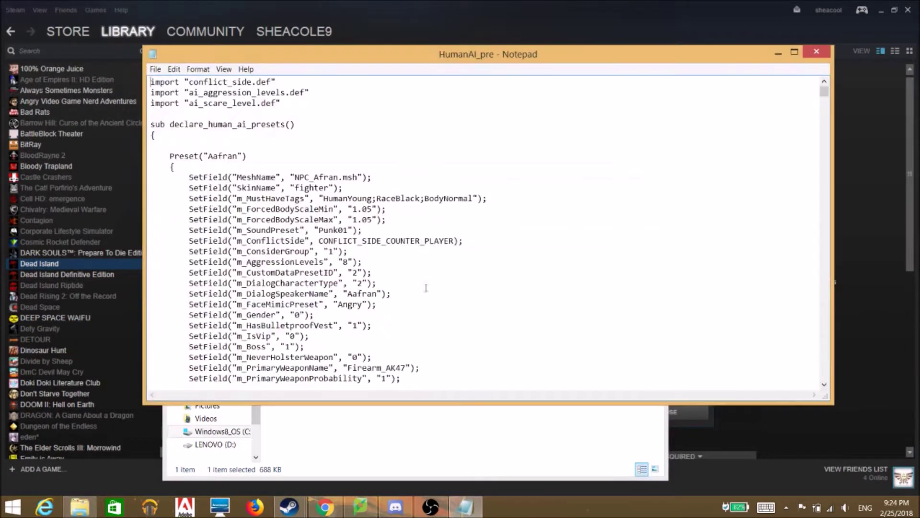
# Step: Move down through HumanAI_pre to the Preset("Sinamoi") block using NPC_Sinamoi.msh
pyautogui.scroll(-2, 564, 256)
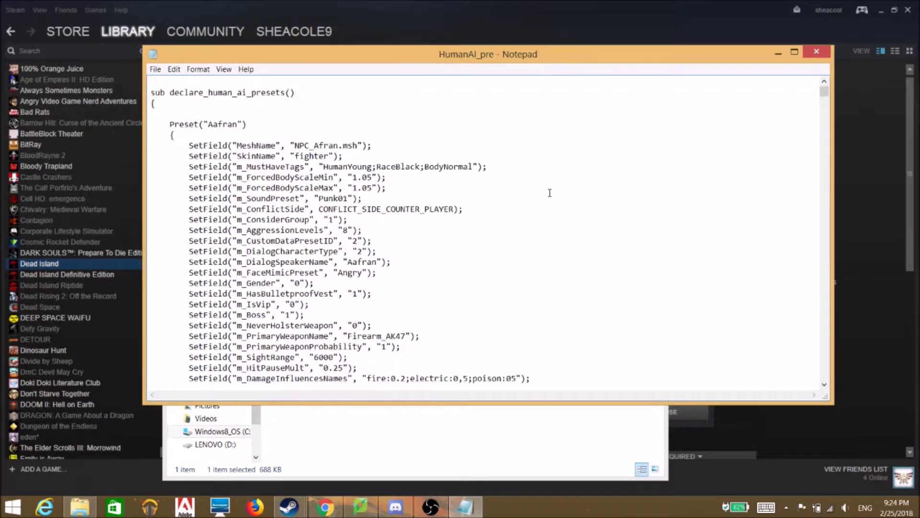
pyautogui.scroll(2, 550, 192)
pyautogui.scroll(-3, 550, 193)
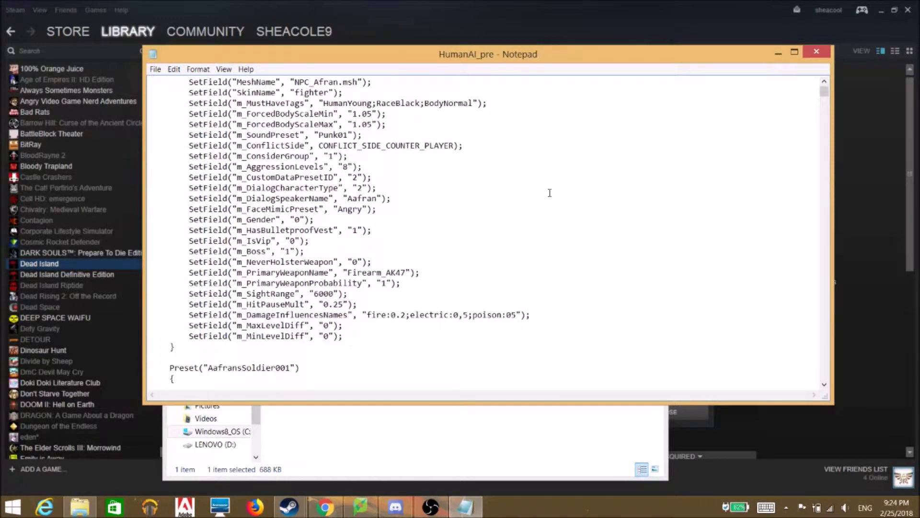
pyautogui.scroll(3, 550, 192)
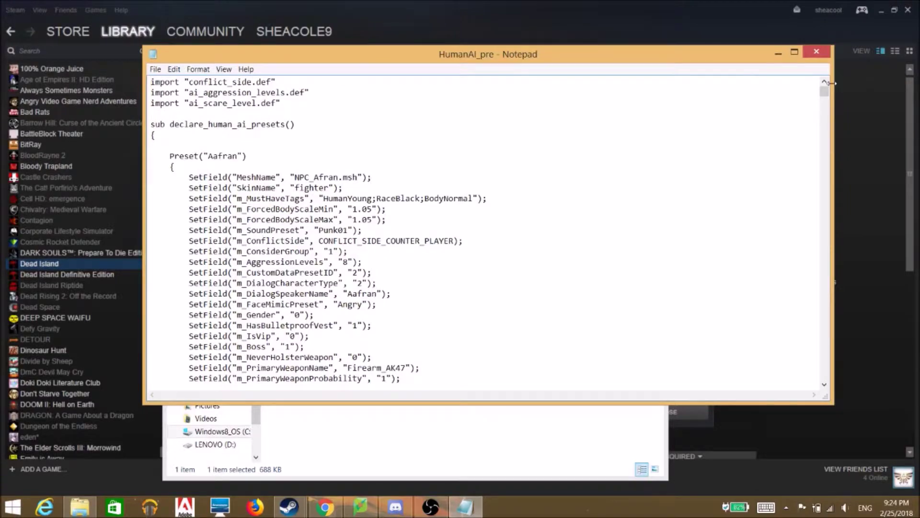
pyautogui.moveTo(826, 94); pyautogui.dragTo(790, 317)
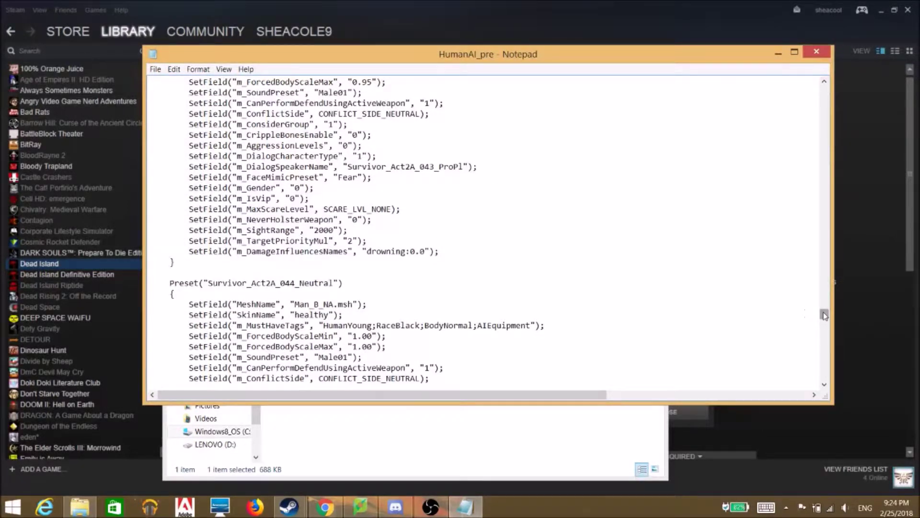
pyautogui.moveTo(824, 314); pyautogui.dragTo(825, 279)
# Step: Scroll back to the Sinamoi block showing both forced body scale values at 1.05
pyautogui.scroll(-3, 571, 294)
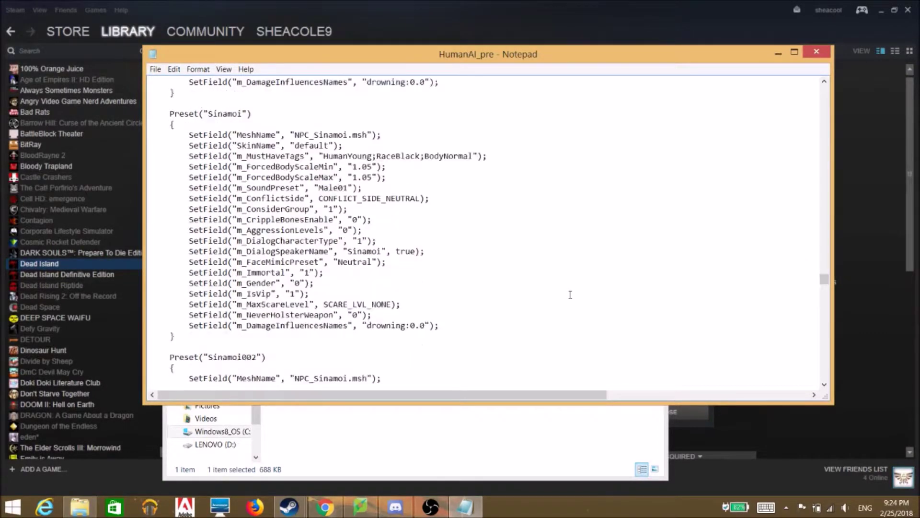
pyautogui.scroll(-9, 570, 294)
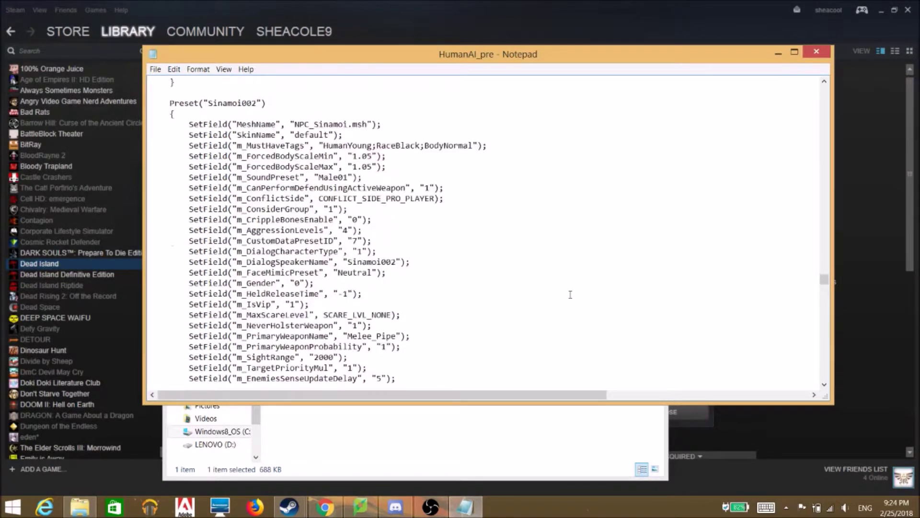
pyautogui.scroll(5, 571, 294)
pyautogui.scroll(4, 571, 294)
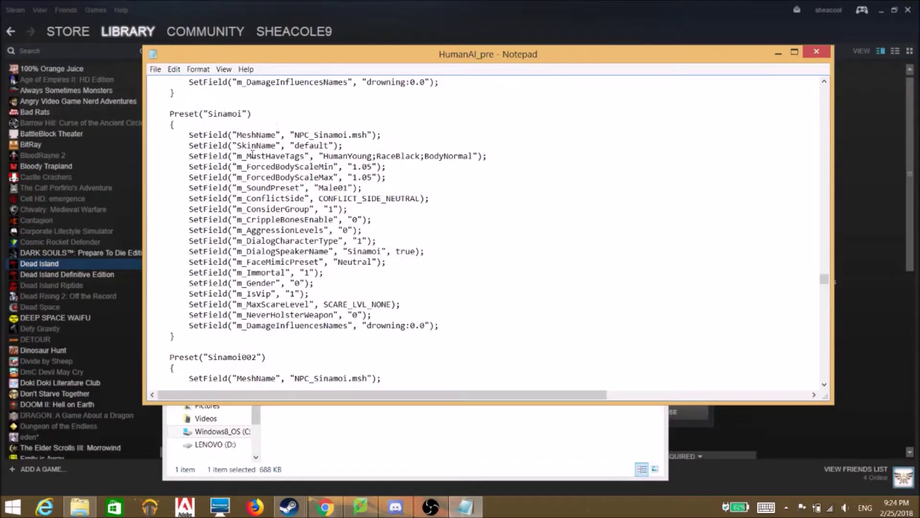
pyautogui.scroll(-8, 253, 153)
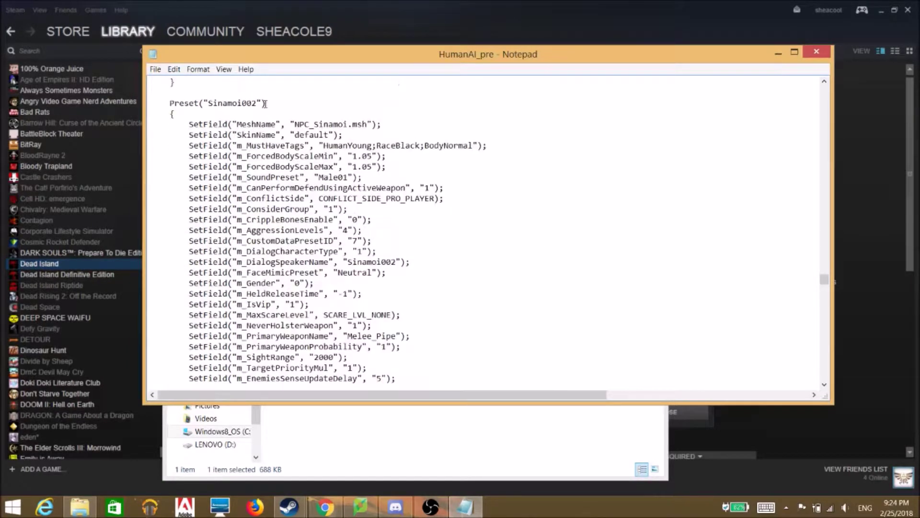
pyautogui.scroll(-1, 522, 242)
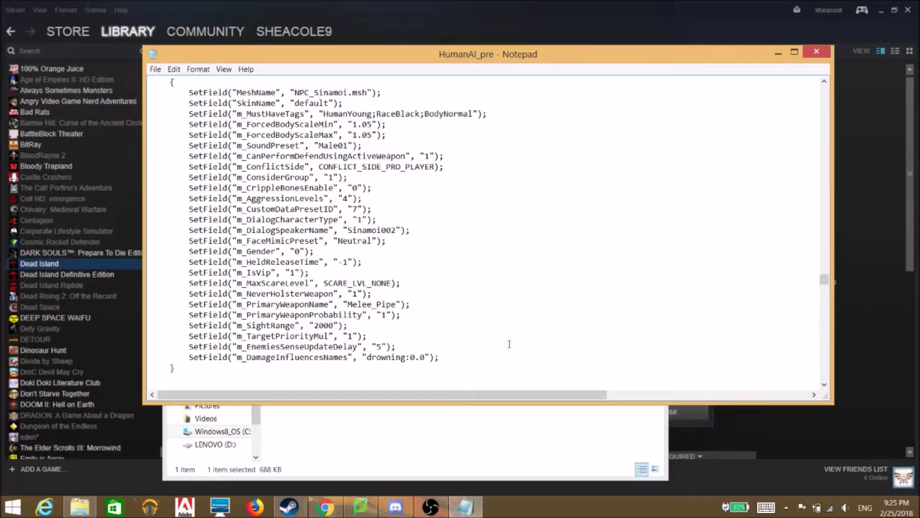
pyautogui.scroll(6, 619, 370)
pyautogui.scroll(3, 468, 246)
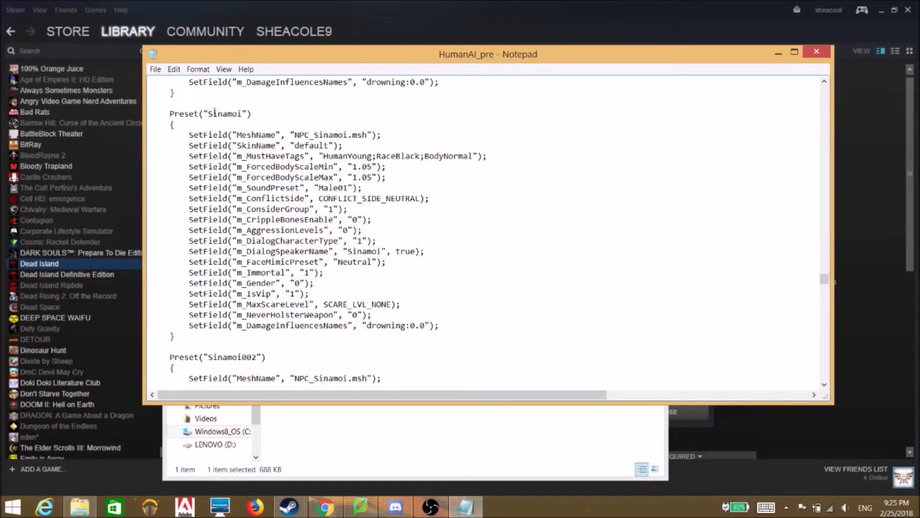
pyautogui.scroll(1, 420, 192)
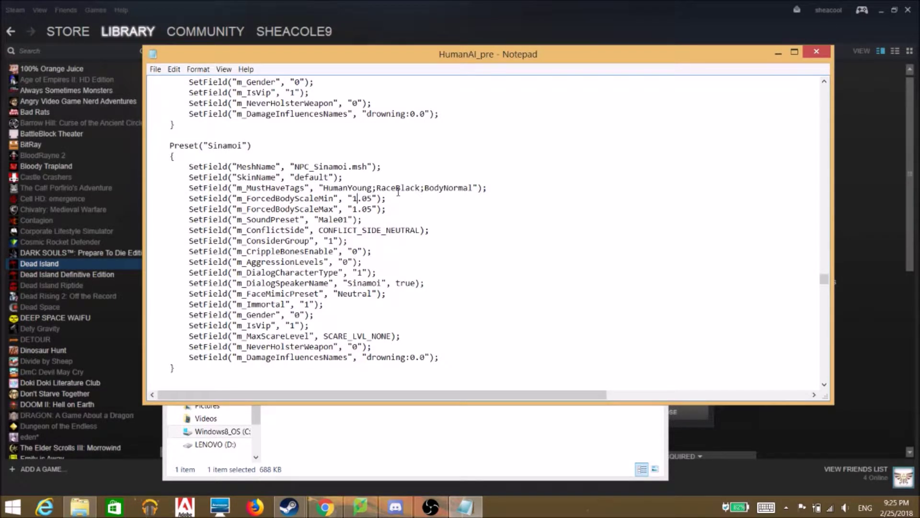
# Step: Change Sinamoi's m_ForcedBodyScaleMin and m_ForcedBodyScaleMax from 1.05 to 10.05
pyautogui.write('0')
pyautogui.click(359, 209)
pyautogui.write('0')
pyautogui.click(424, 205)
# Step: Copy Sinamoi's mesh, skin and tags lines over those in the Simon and Shelley presets
pyautogui.moveTo(489, 187); pyautogui.dragTo(191, 168)
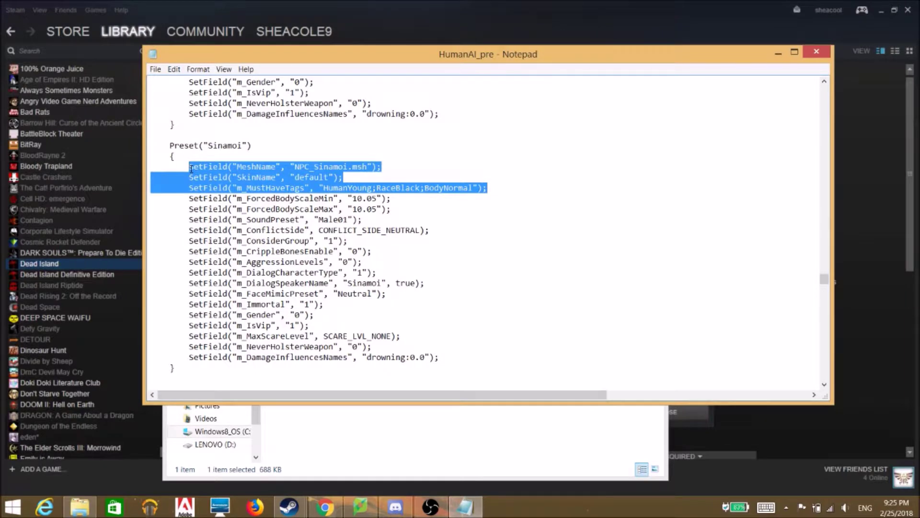
pyautogui.rightClick(216, 178)
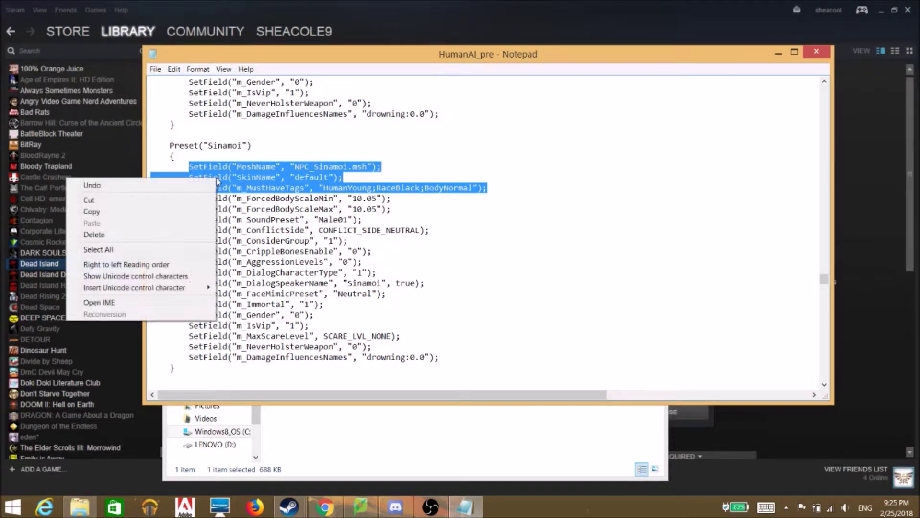
pyautogui.click(182, 212)
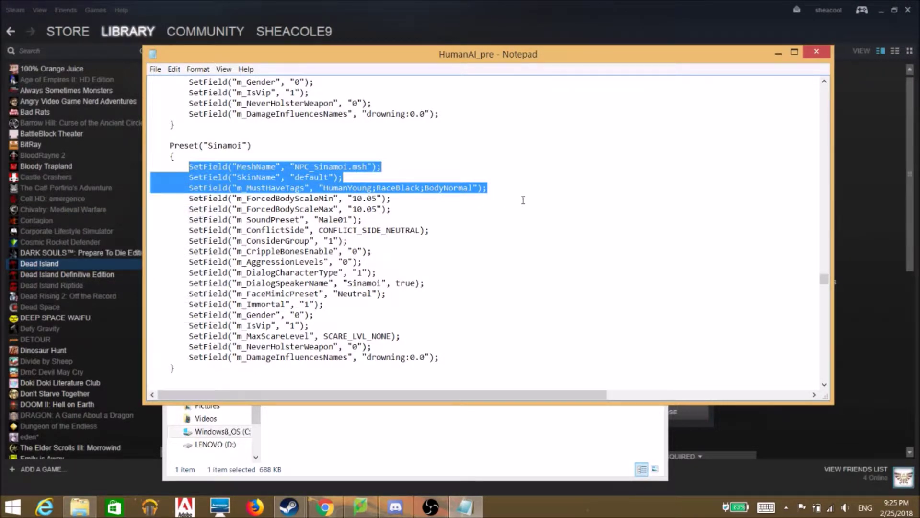
pyautogui.scroll(6, 531, 227)
pyautogui.scroll(1, 531, 227)
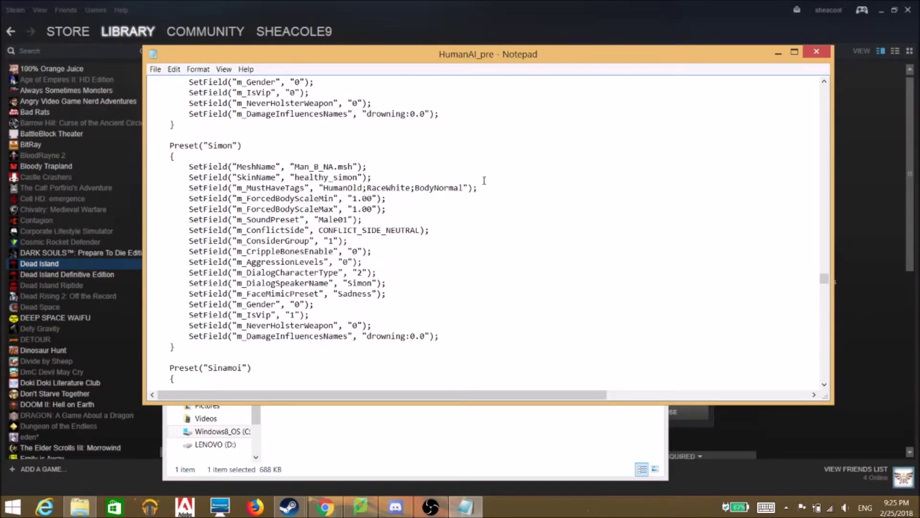
pyautogui.moveTo(478, 187); pyautogui.dragTo(191, 166)
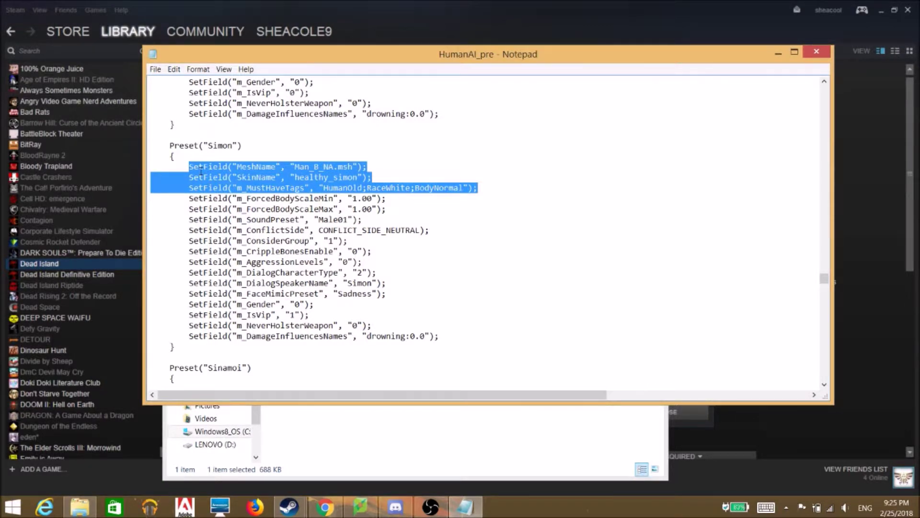
pyautogui.hotkey('ctrl', 'v')
pyautogui.scroll(6, 405, 191)
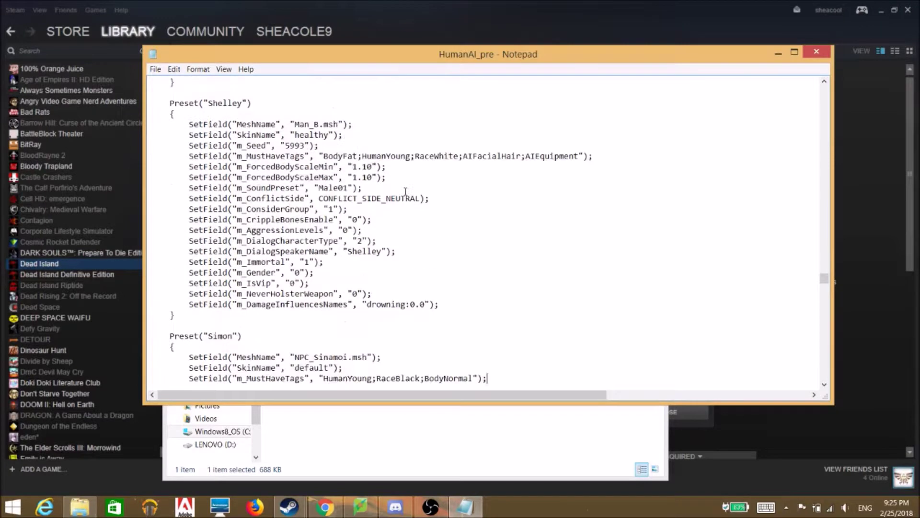
pyautogui.moveTo(593, 156); pyautogui.dragTo(189, 122)
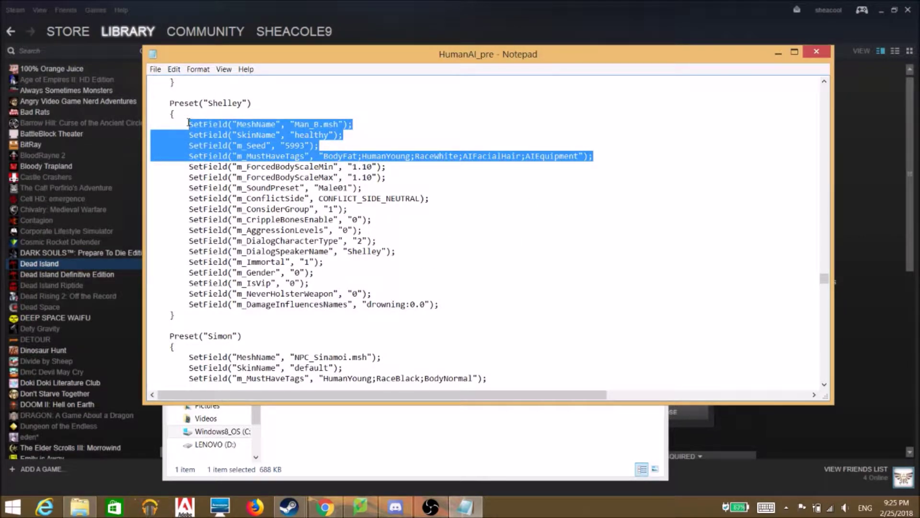
pyautogui.hotkey('ctrl', 'v')
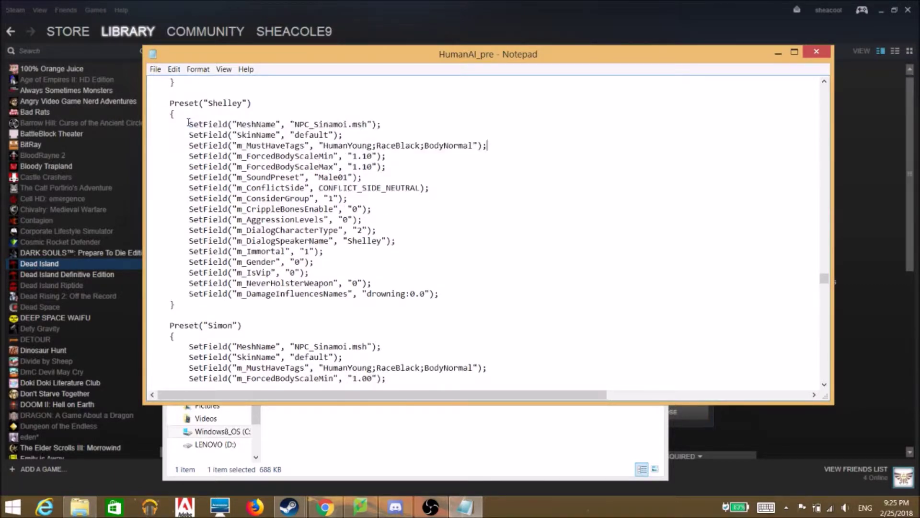
# Step: Replace Selah's mesh, skin, seed and tags lines with Sinamoi's and set m_Gender to 1
pyautogui.scroll(1, 576, 220)
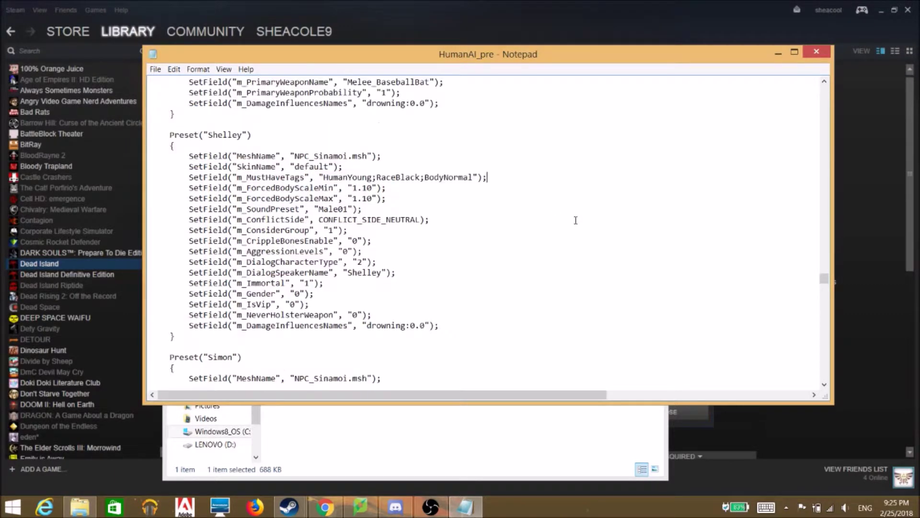
pyautogui.scroll(5, 576, 220)
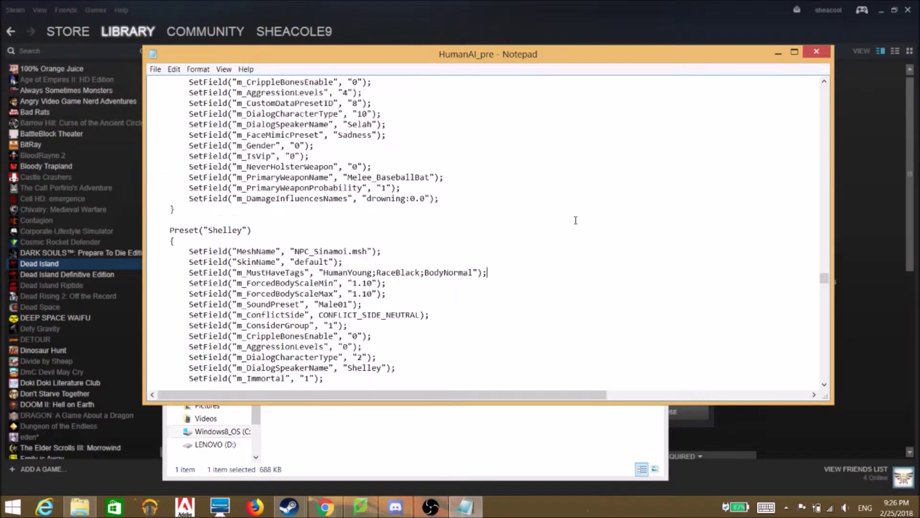
pyautogui.scroll(3, 576, 220)
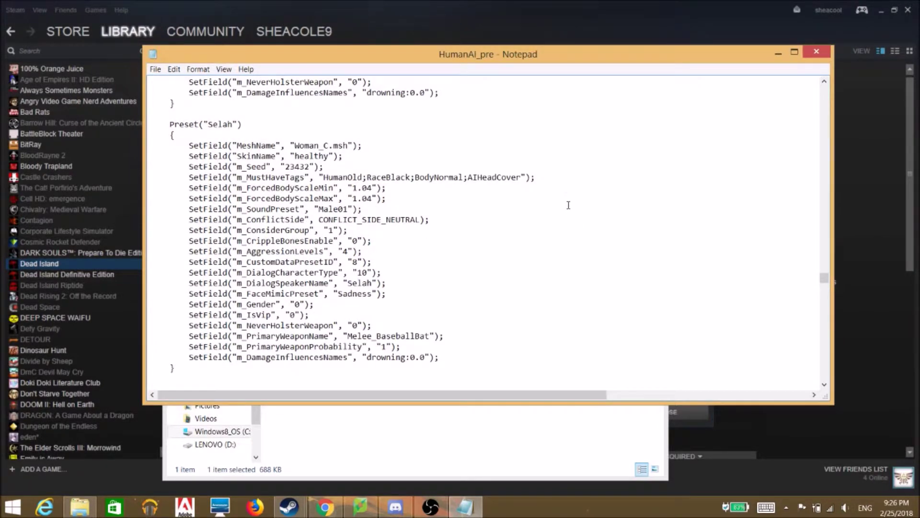
pyautogui.scroll(3, 564, 222)
pyautogui.scroll(-2, 565, 222)
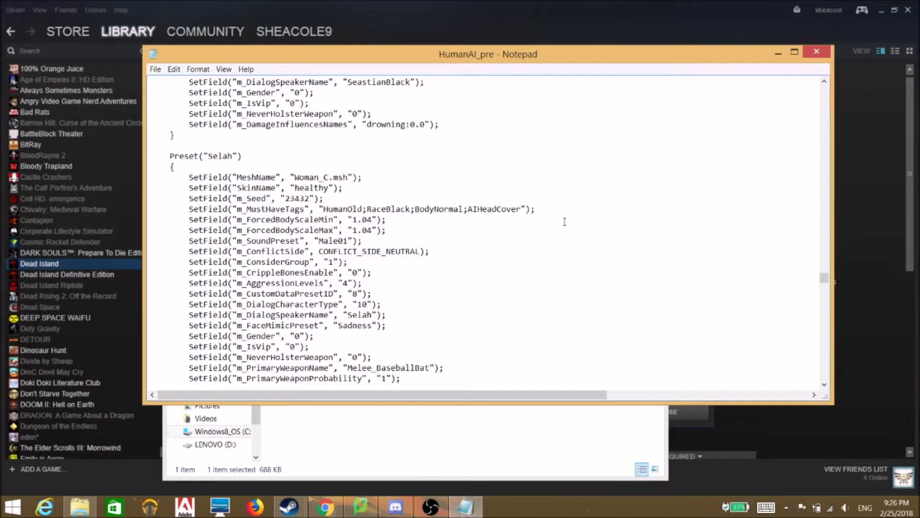
pyautogui.scroll(-1, 564, 221)
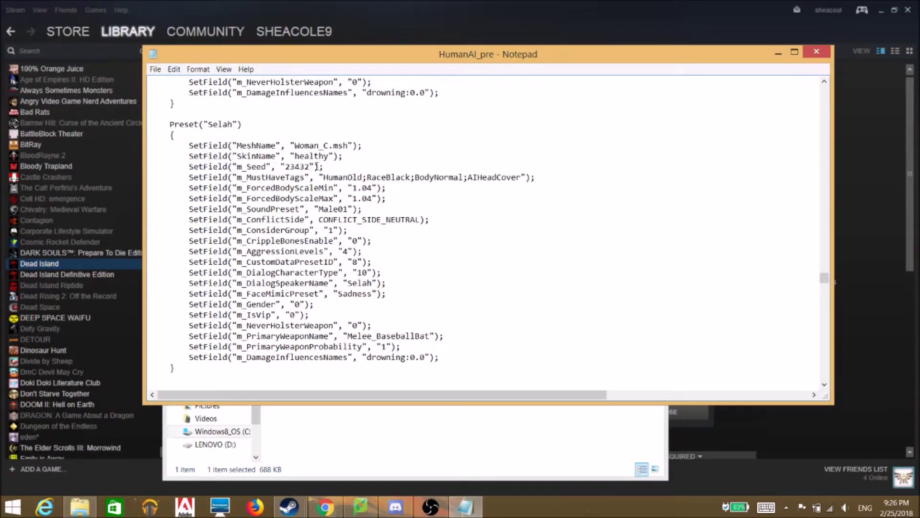
pyautogui.moveTo(550, 172); pyautogui.dragTo(447, 174)
pyautogui.click(562, 180)
pyautogui.moveTo(537, 177); pyautogui.dragTo(188, 145)
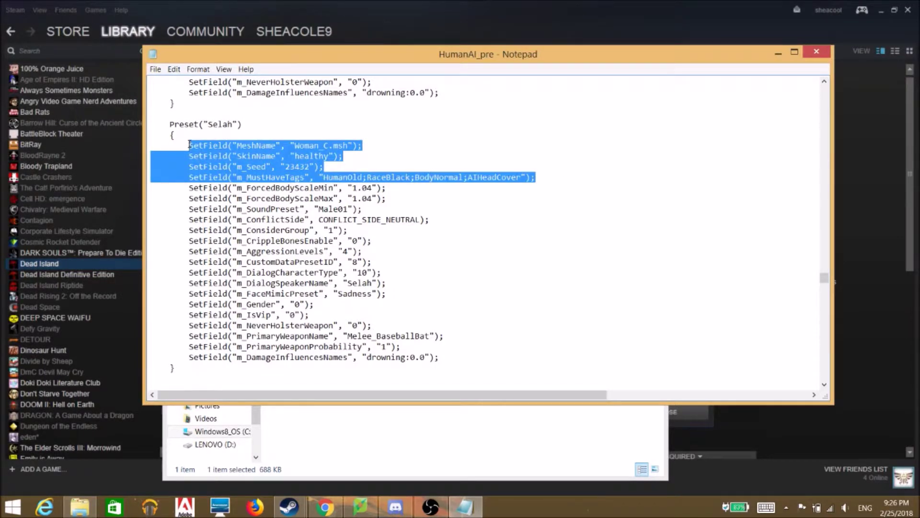
pyautogui.press('Delete')
pyautogui.hotkey('ctrl', 'v')
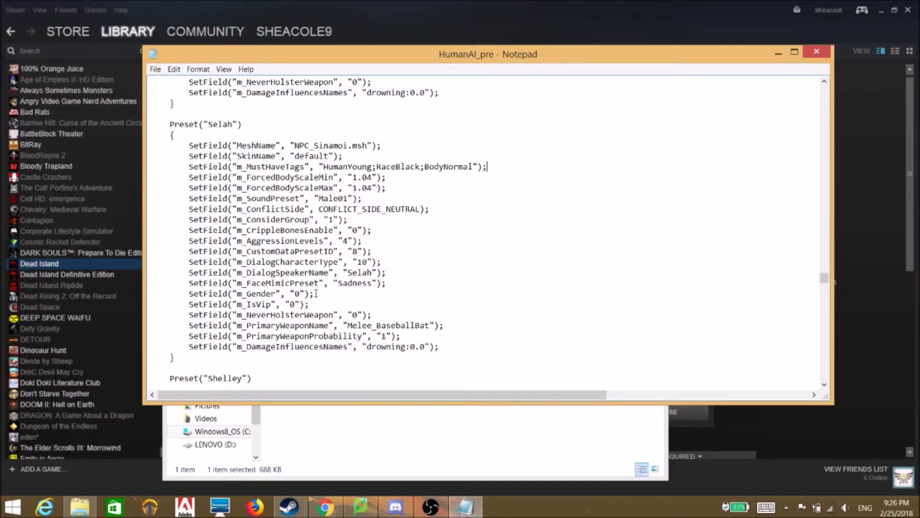
pyautogui.doubleClick(301, 294)
pyautogui.write('1')
# Step: Give SeastianBlack Sinamoi's mesh, skin and tags lines and set m_Gender to 1
pyautogui.scroll(7, 489, 352)
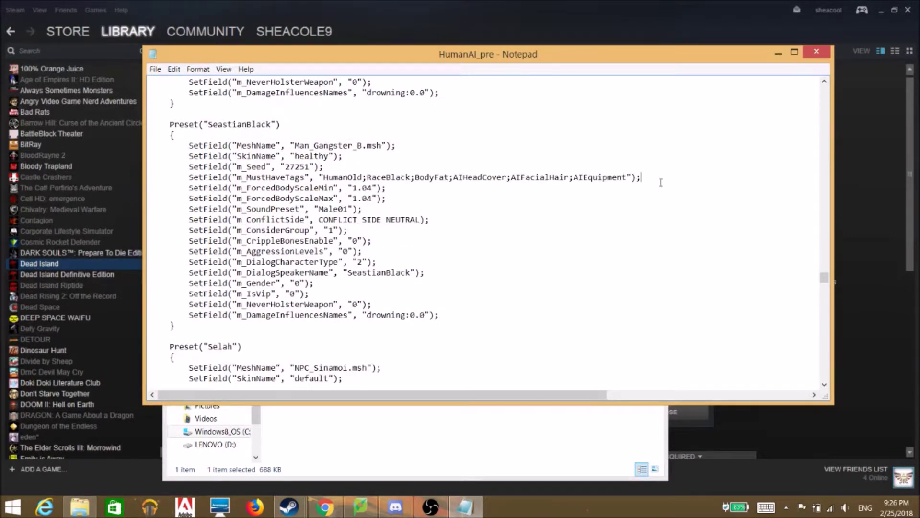
pyautogui.moveTo(661, 182); pyautogui.dragTo(190, 147)
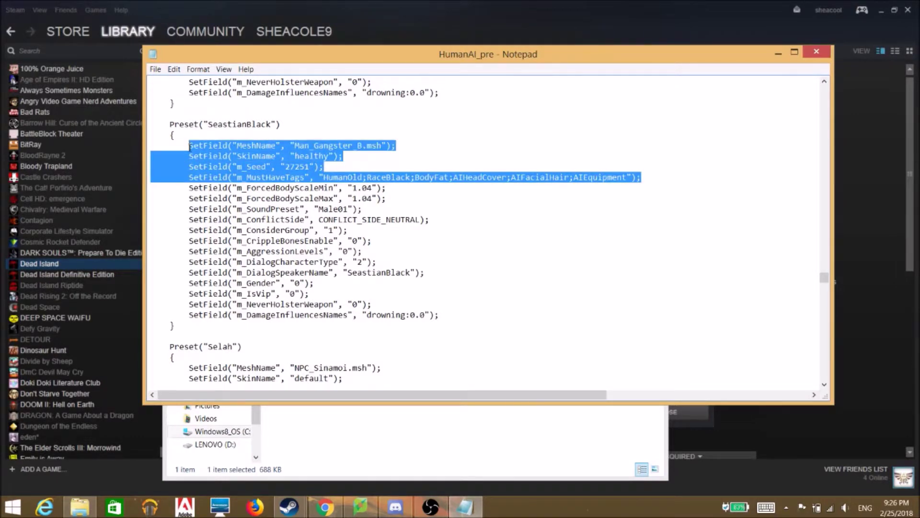
pyautogui.hotkey('ctrl', 'v')
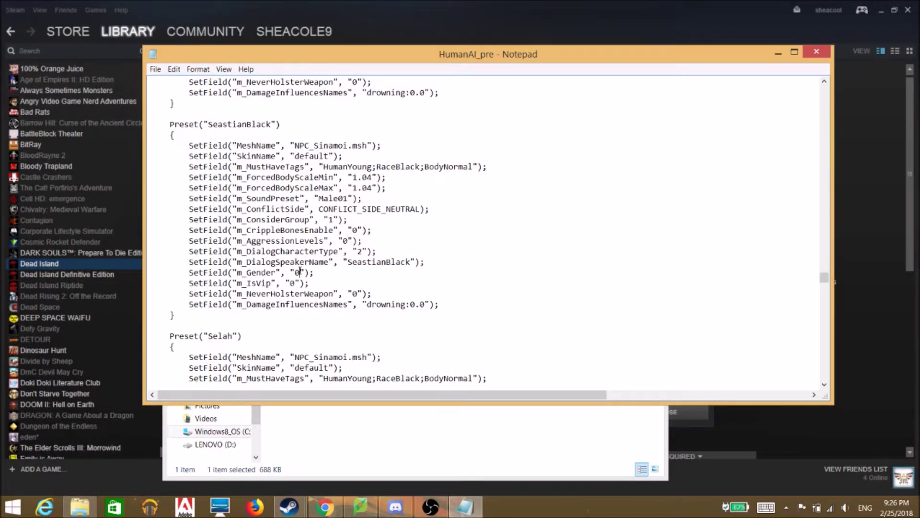
pyautogui.press('BackSpace')
pyautogui.write('1')
# Step: Save and close the edited HumanAI_pre file
pyautogui.click(155, 69)
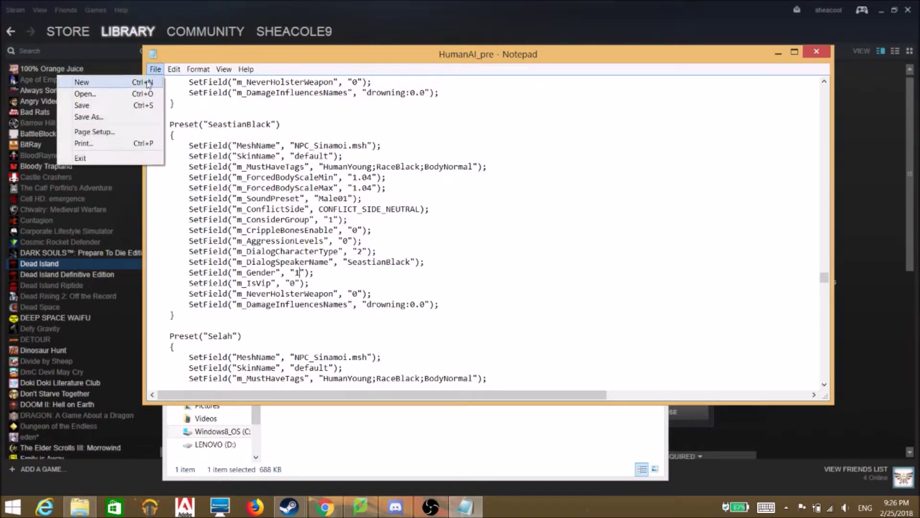
pyautogui.click(132, 112)
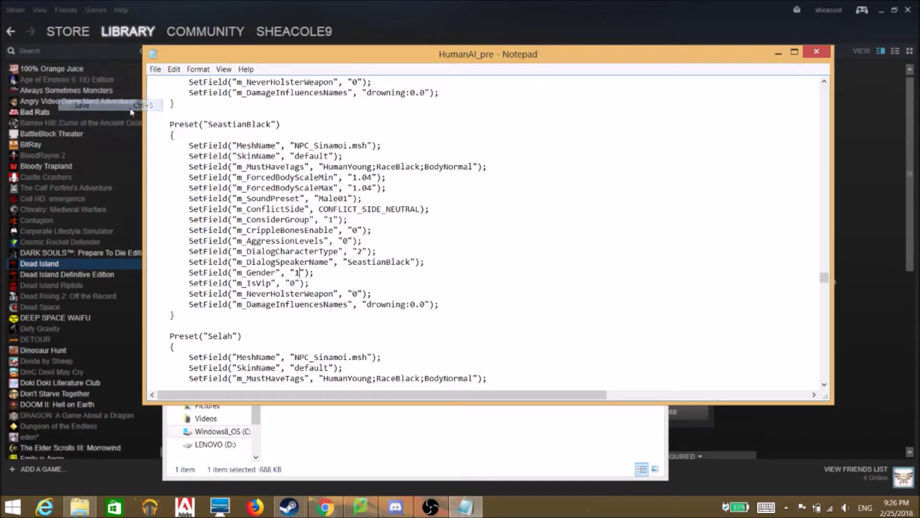
pyautogui.click(815, 52)
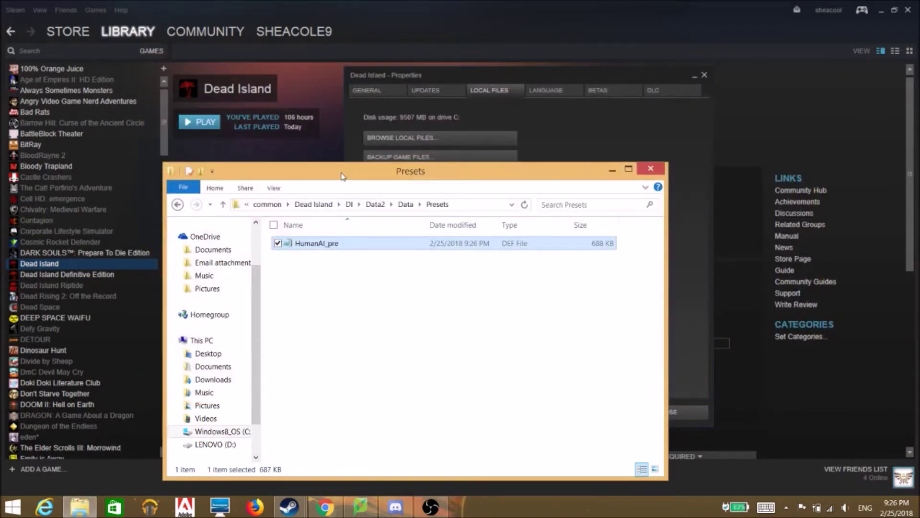
pyautogui.moveTo(344, 177); pyautogui.dragTo(420, 105)
pyautogui.rightClick(81, 506)
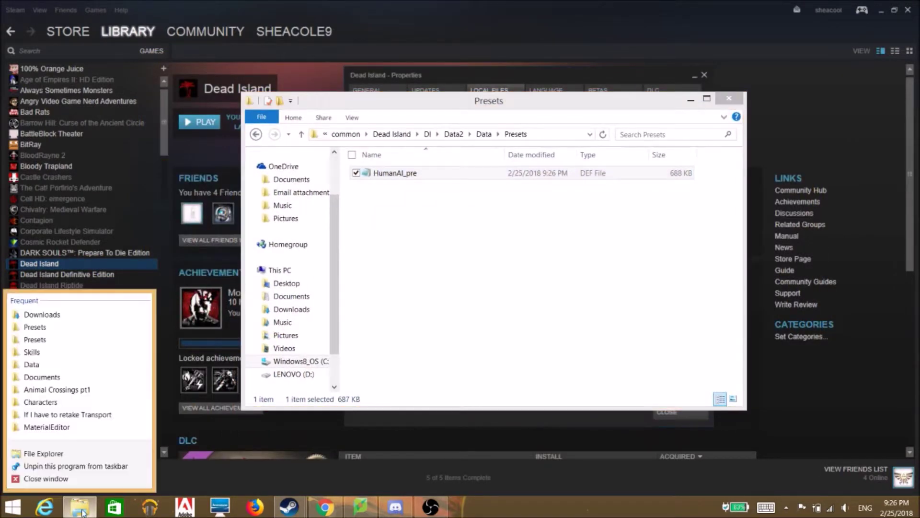
pyautogui.click(72, 456)
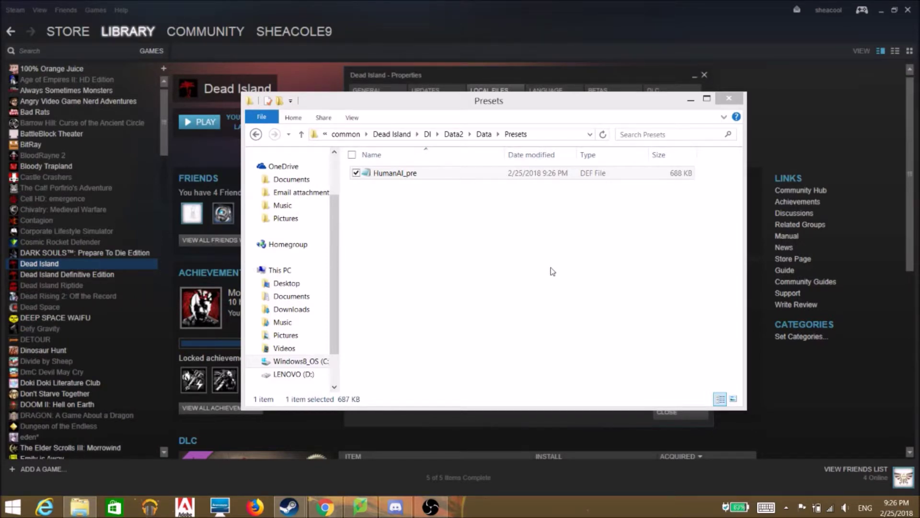
# Step: Open a second File Explorer window at Documents\DeadIsland\out
pyautogui.press('super+e')
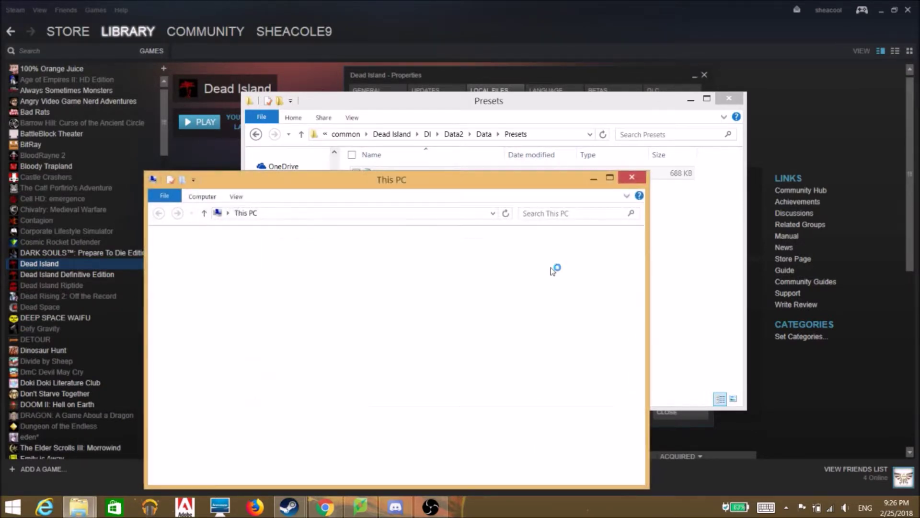
pyautogui.doubleClick(451, 263)
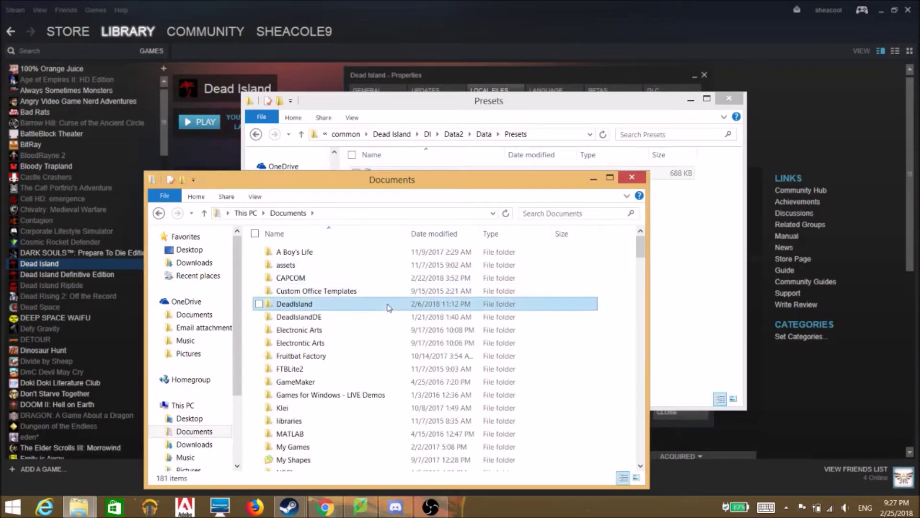
pyautogui.doubleClick(422, 304)
pyautogui.doubleClick(373, 254)
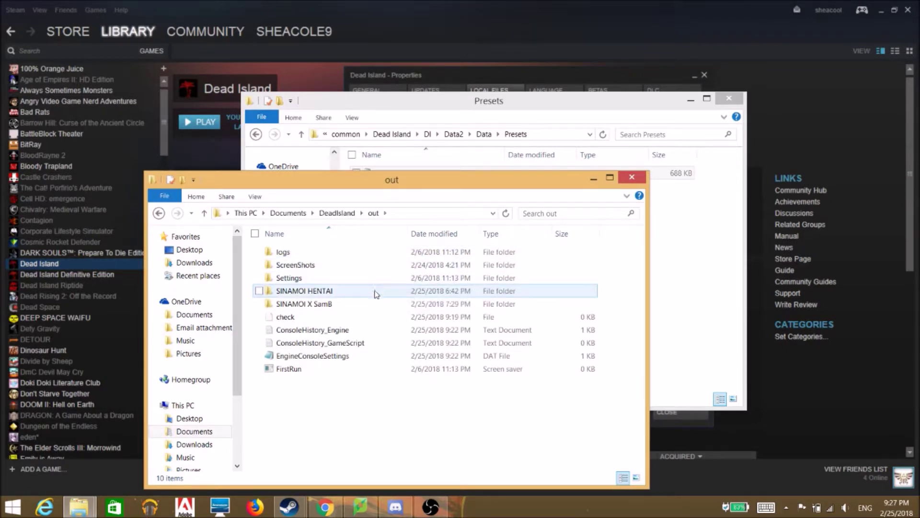
pyautogui.rightClick(373, 408)
# Step: Create a new folder named Data inside out
pyautogui.moveTo(324, 382)
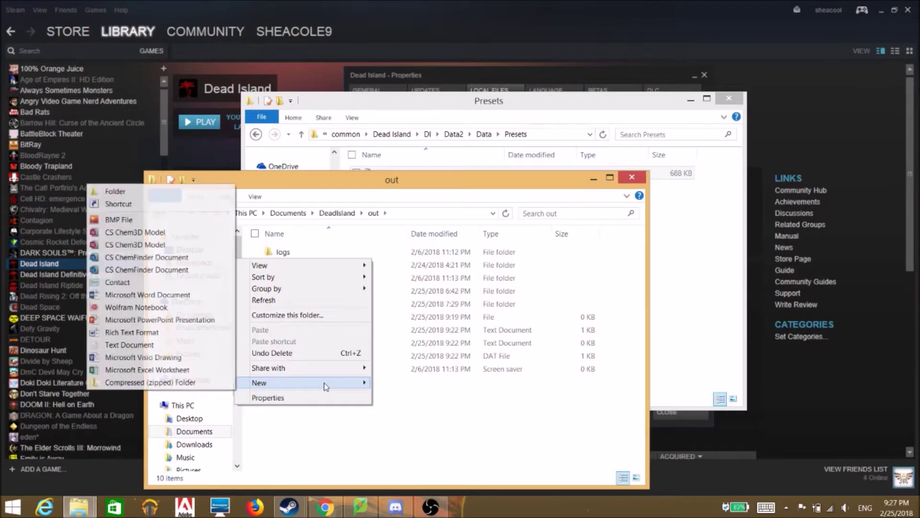
pyautogui.click(187, 191)
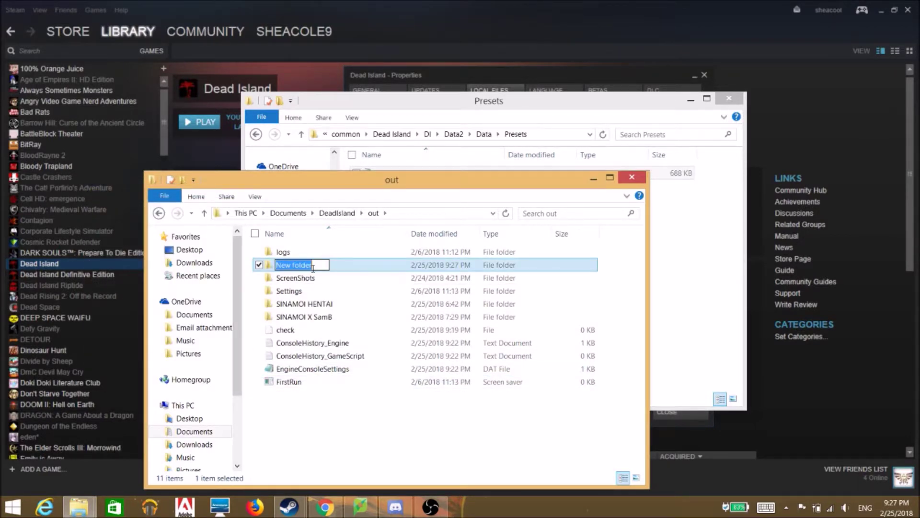
pyautogui.write('D')
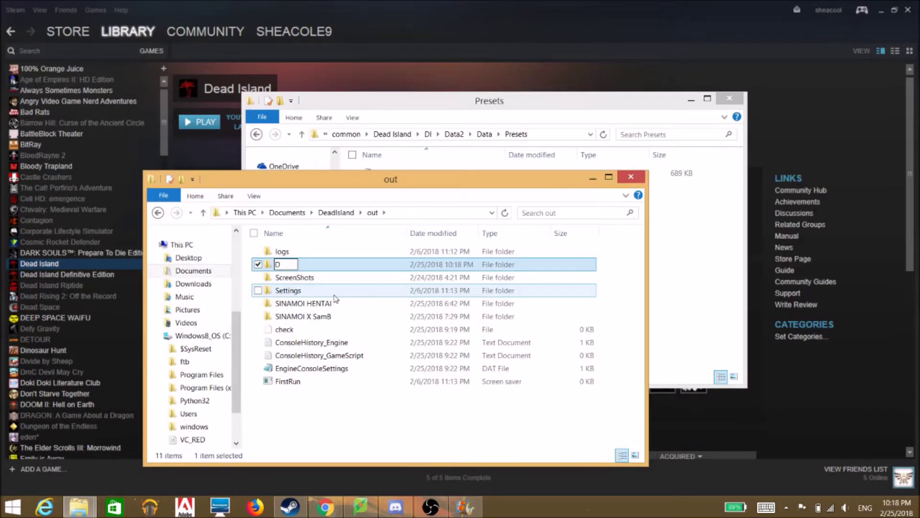
pyautogui.write('ata')
pyautogui.press('Return')
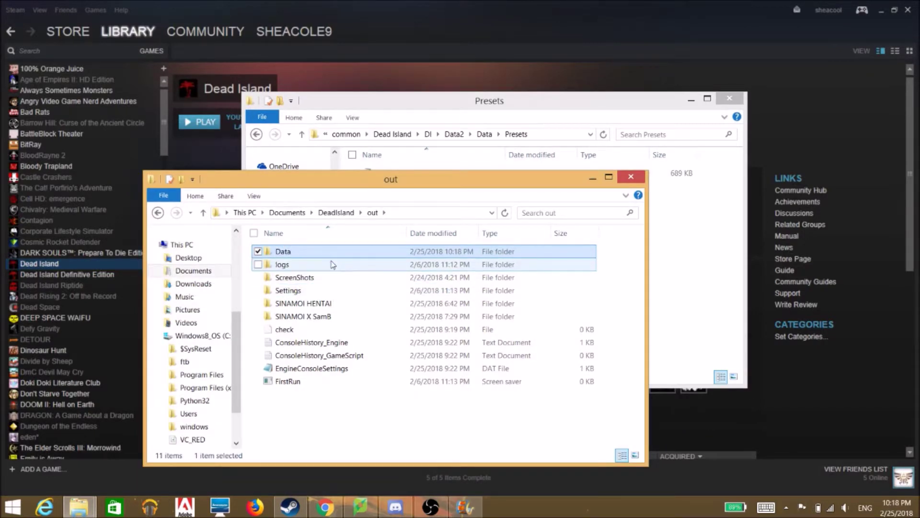
# Step: Inside Data, create a new folder named Presets
pyautogui.doubleClick(331, 252)
pyautogui.rightClick(341, 281)
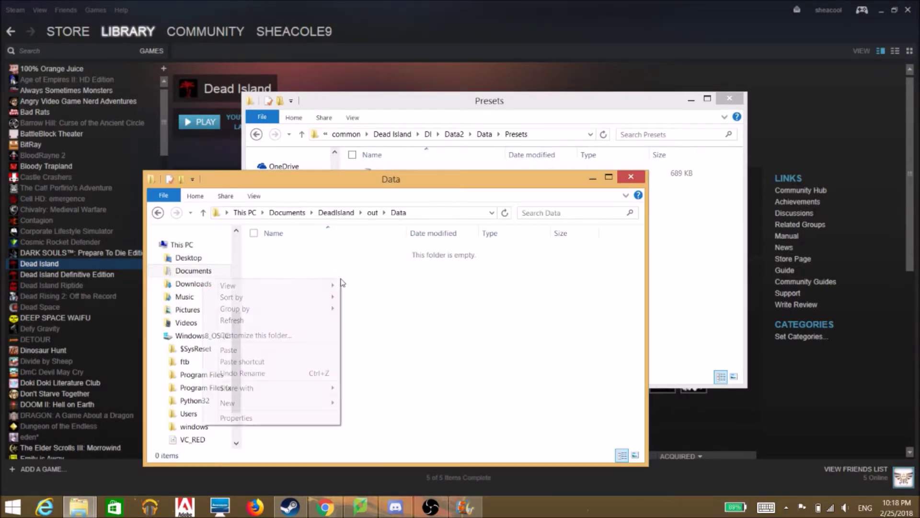
pyautogui.moveTo(273, 407)
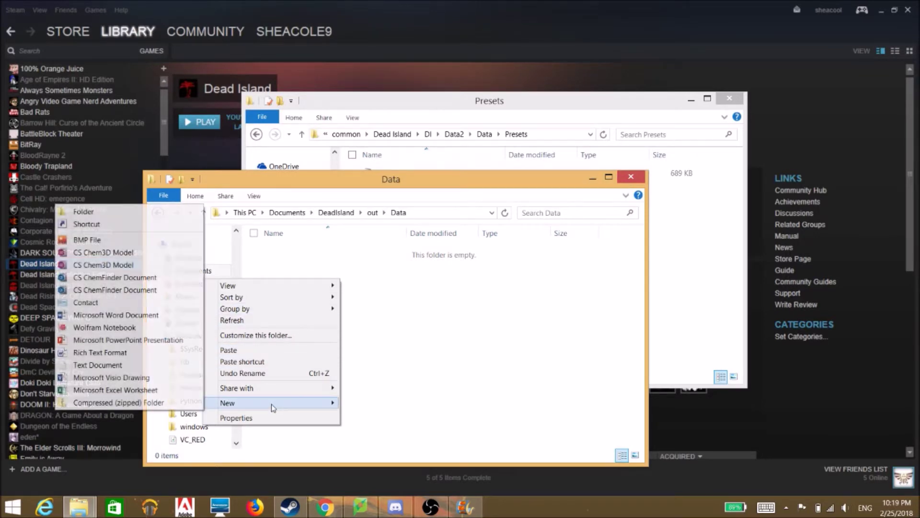
pyautogui.click(148, 214)
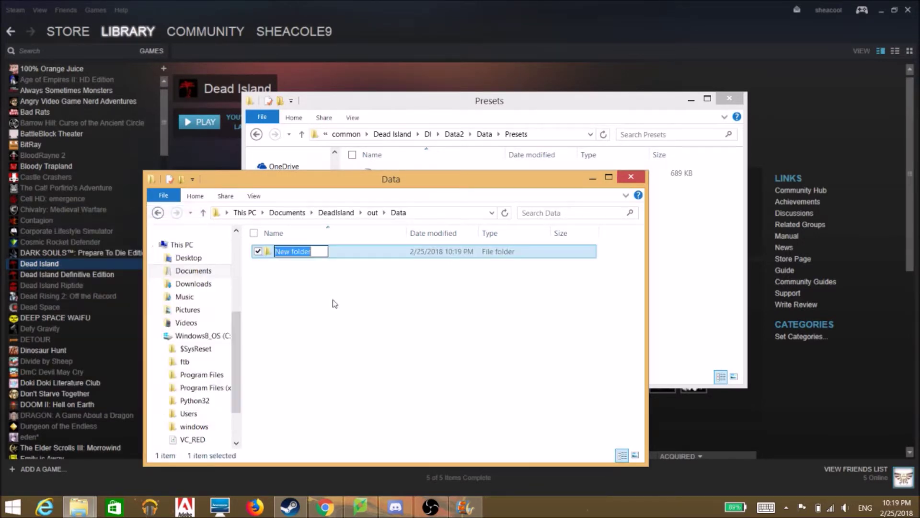
pyautogui.write('Presets')
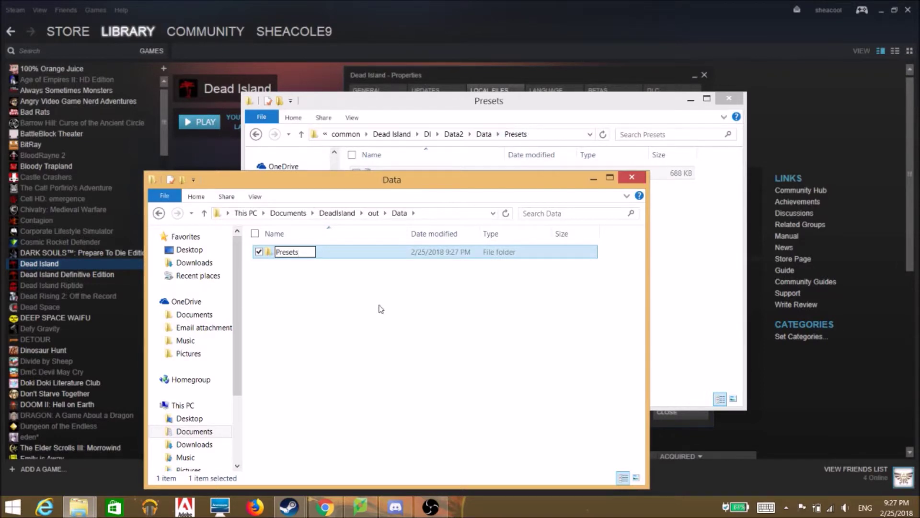
pyautogui.press('Return')
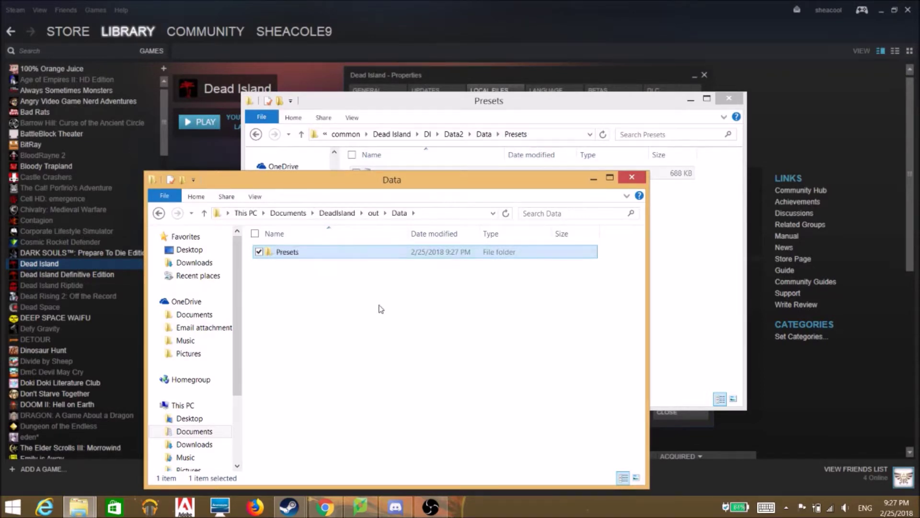
# Step: Copy HumanAI_pre from the game's Presets folder into out\Data\Presets, then open it in Notepad to verify
pyautogui.doubleClick(347, 259)
pyautogui.moveTo(382, 187); pyautogui.dragTo(394, 236)
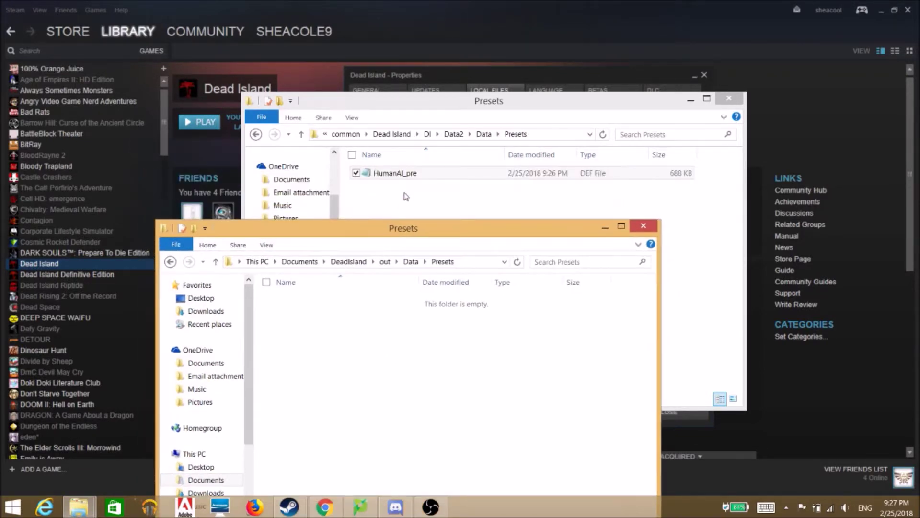
pyautogui.rightClick(400, 176)
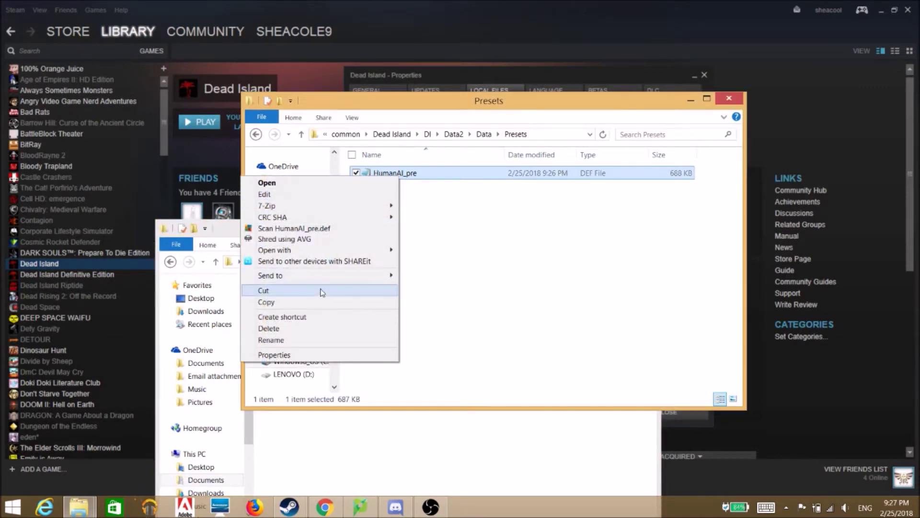
pyautogui.click(321, 310)
pyautogui.click(349, 428)
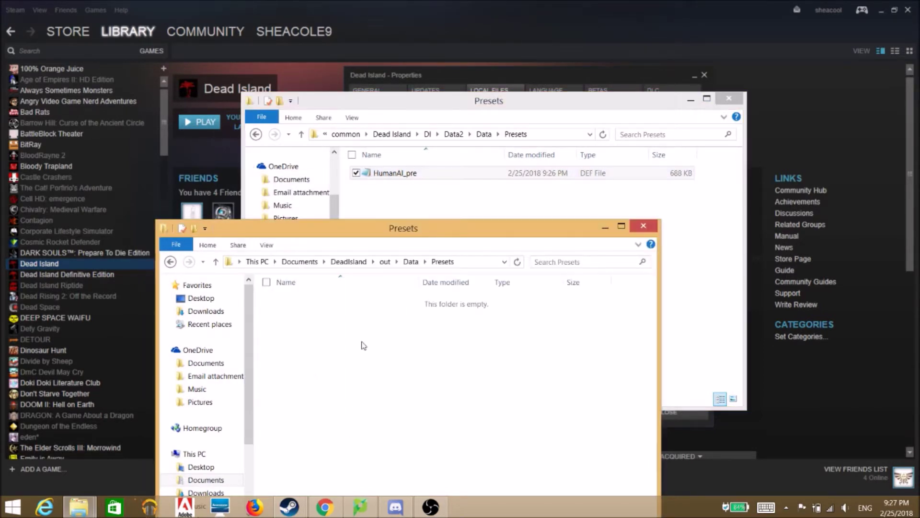
pyautogui.rightClick(363, 343)
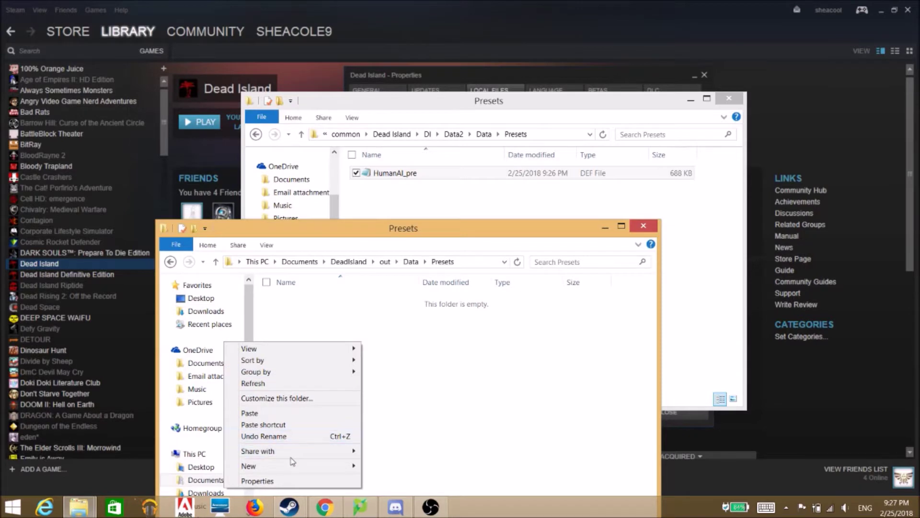
pyautogui.click(300, 418)
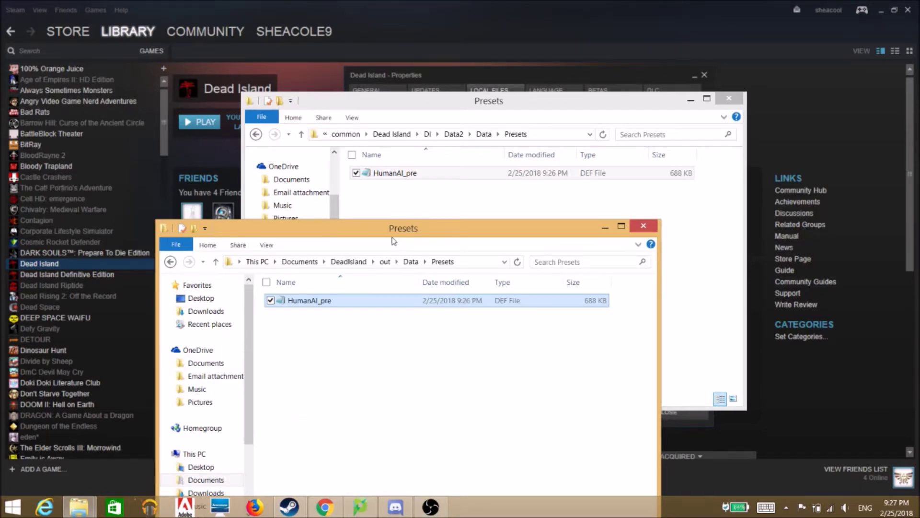
pyautogui.moveTo(383, 233); pyautogui.dragTo(404, 190)
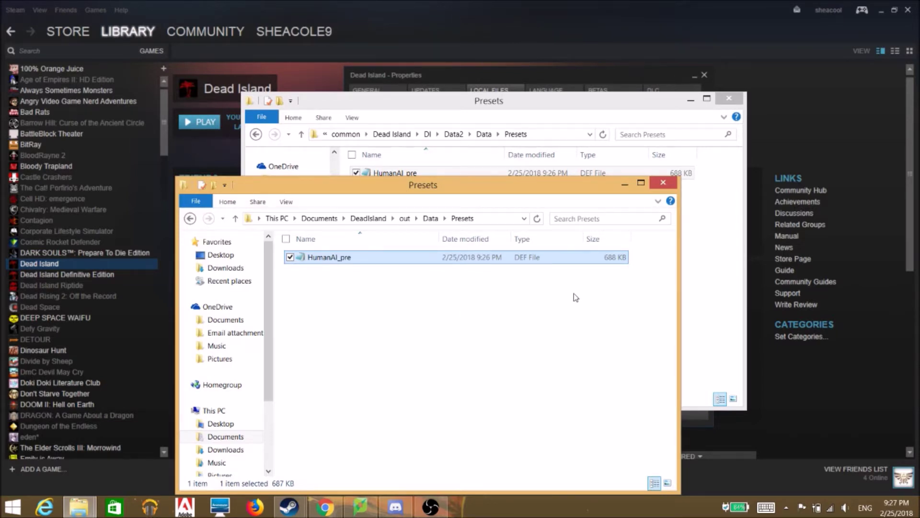
pyautogui.doubleClick(388, 263)
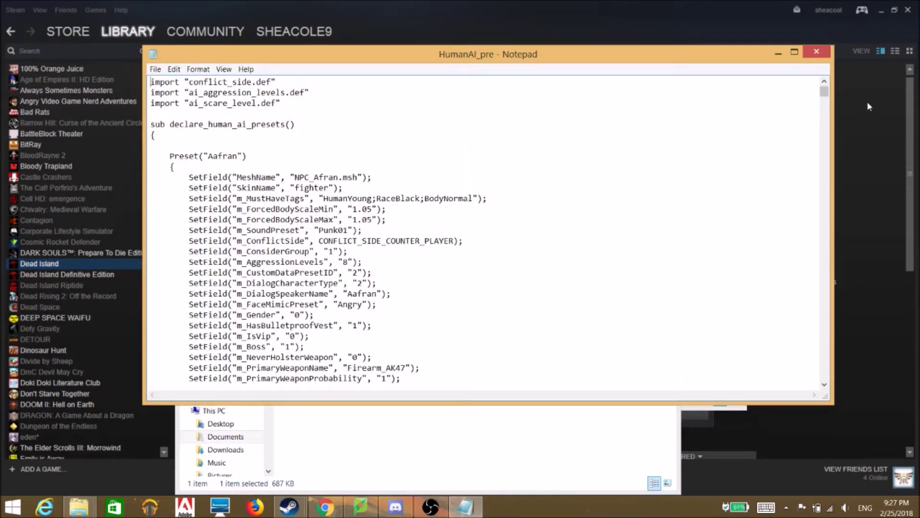
pyautogui.click(824, 53)
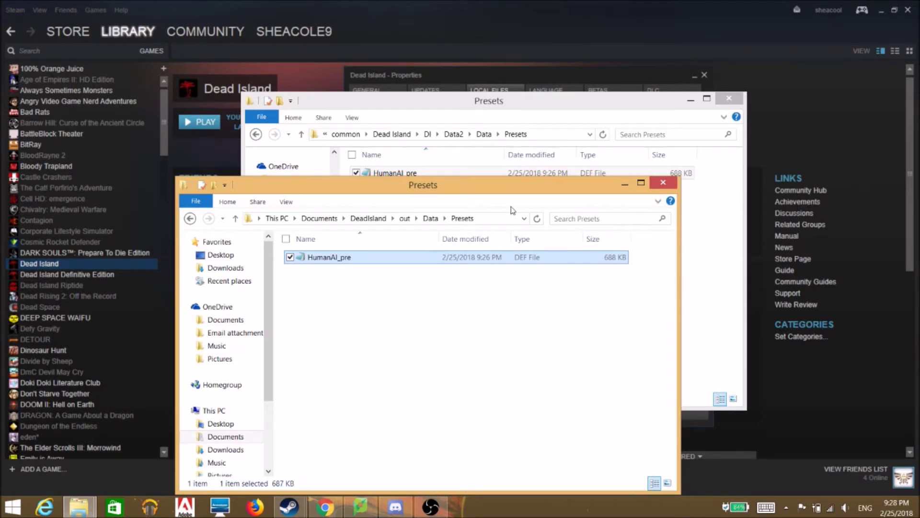
# Step: Step the Documents window back through Data to the out folder
pyautogui.moveTo(493, 183)
pyautogui.mouseDown()
pyautogui.moveTo(513, 234)
pyautogui.moveTo(502, 195)
pyautogui.mouseUp()
pyautogui.click(199, 232)
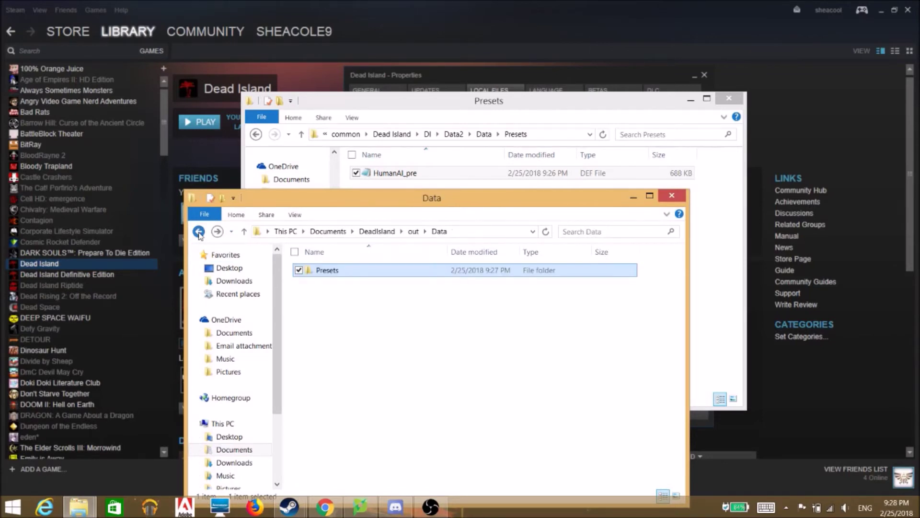
pyautogui.click(199, 232)
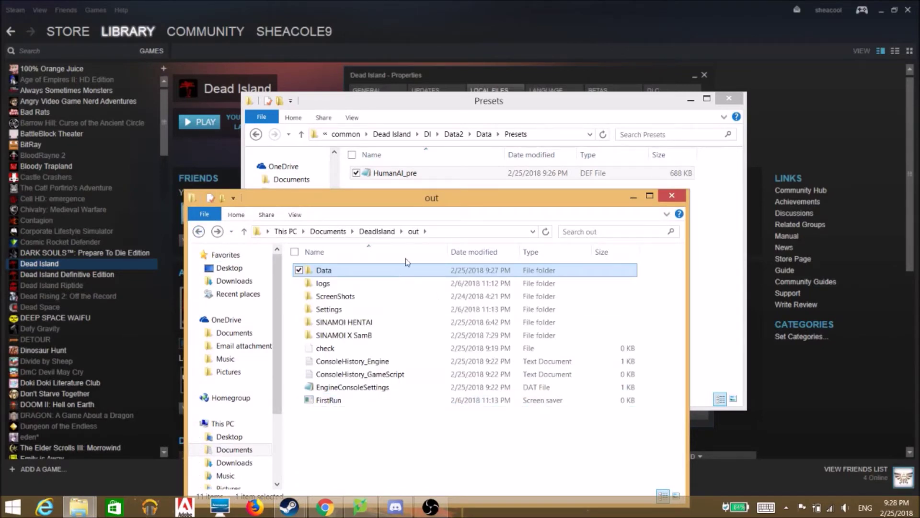
# Step: Return the game's window from Presets back to the DI folder, then bring up OBS
pyautogui.click(454, 99)
pyautogui.click(257, 135)
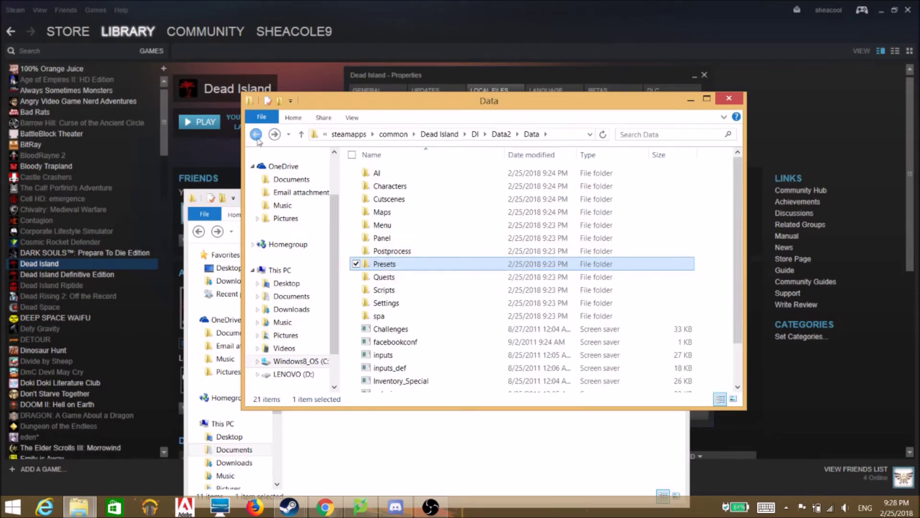
pyautogui.click(257, 135)
pyautogui.click(257, 135)
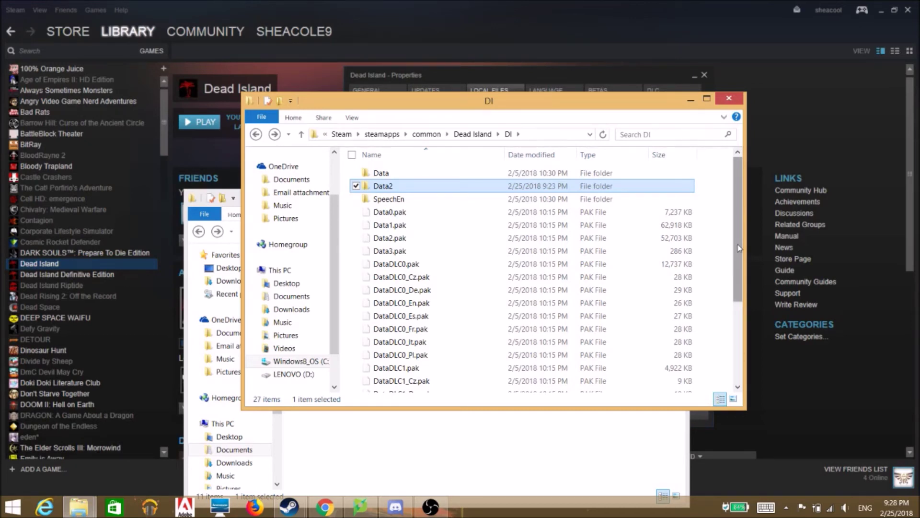
pyautogui.moveTo(738, 248)
pyautogui.mouseDown()
pyautogui.moveTo(734, 331)
pyautogui.moveTo(737, 246)
pyautogui.mouseUp()
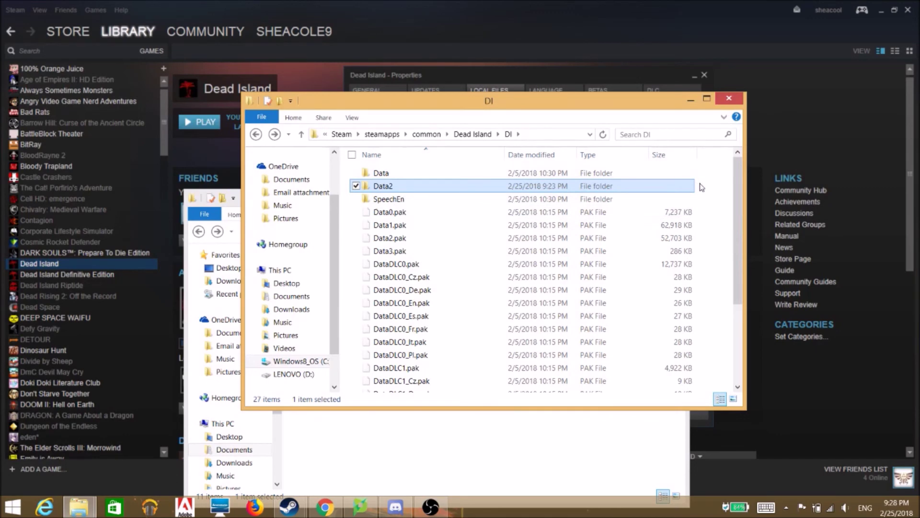
pyautogui.click(430, 507)
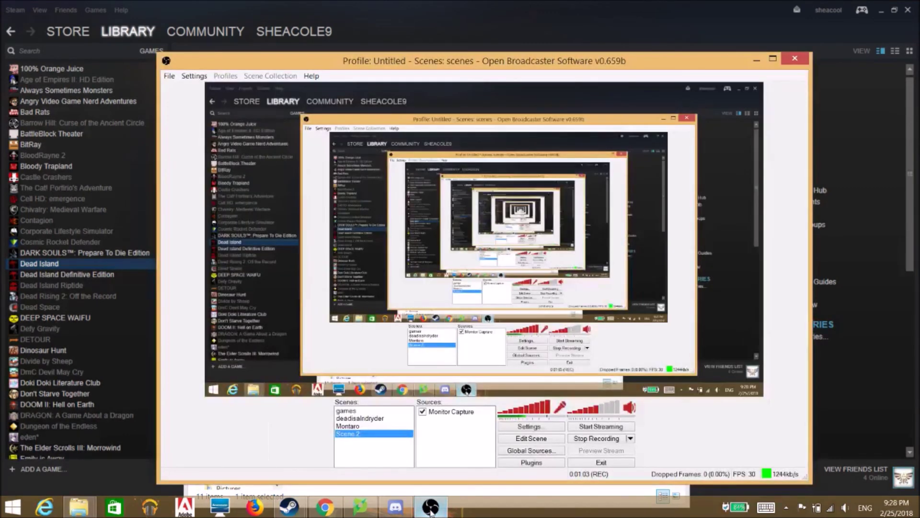